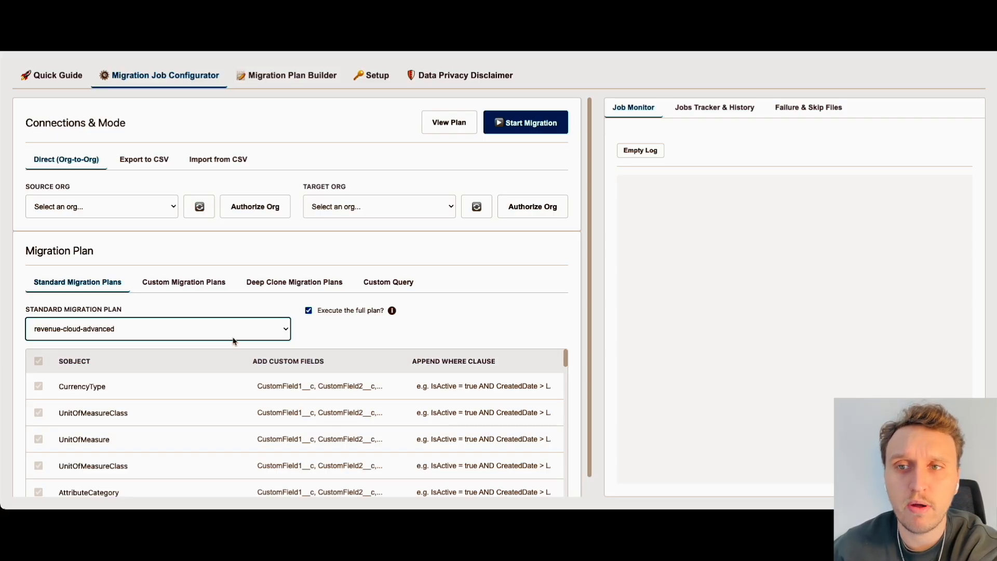
Step: Add the custom field CustomField__c and the where clause IsActive = true to the Product2 object in the revenue-cloud-advanced plan
scroll(245, 455, "down", 10)
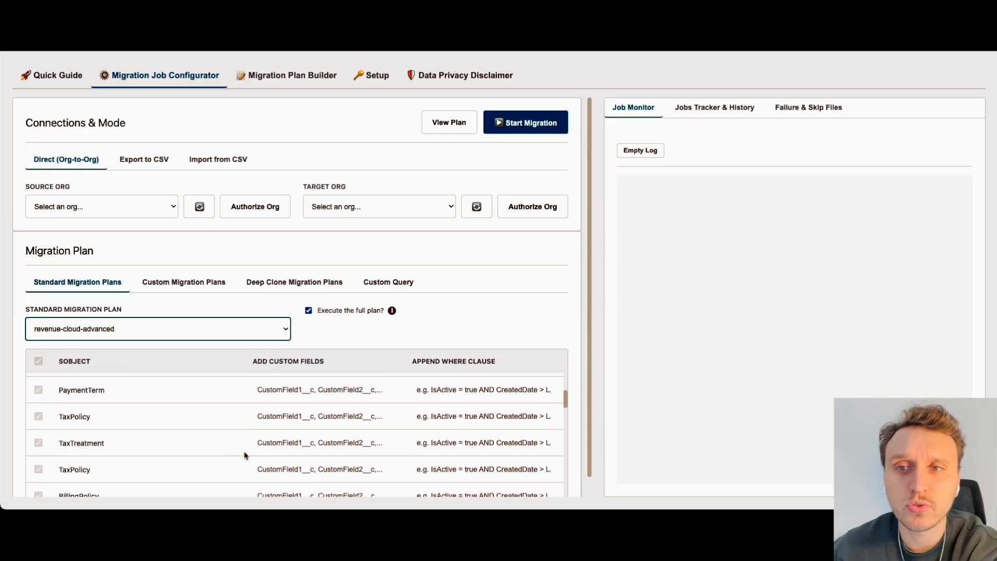
scroll(244, 455, "down", 5)
left_click(276, 450)
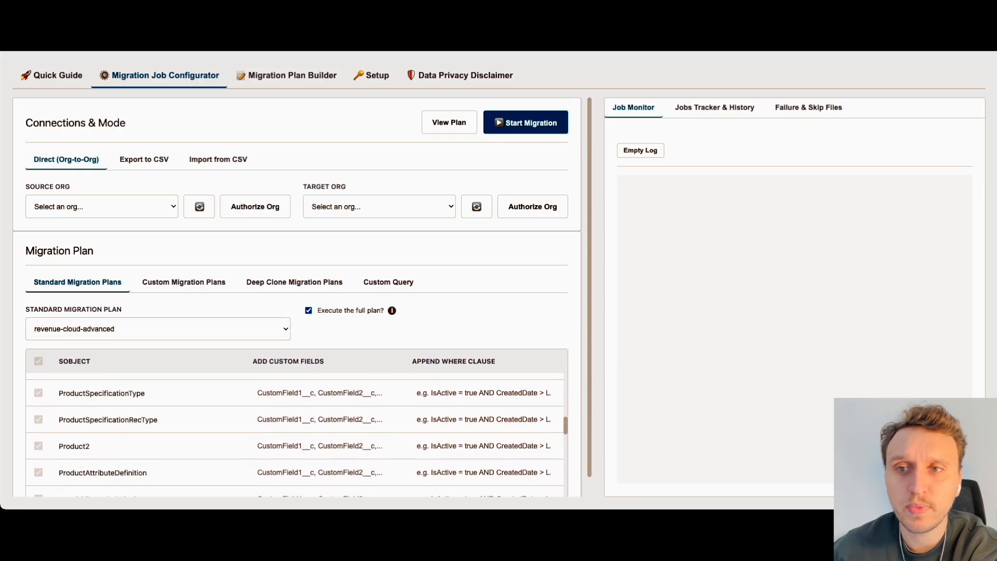
left_click(307, 446)
type("CustomField__c")
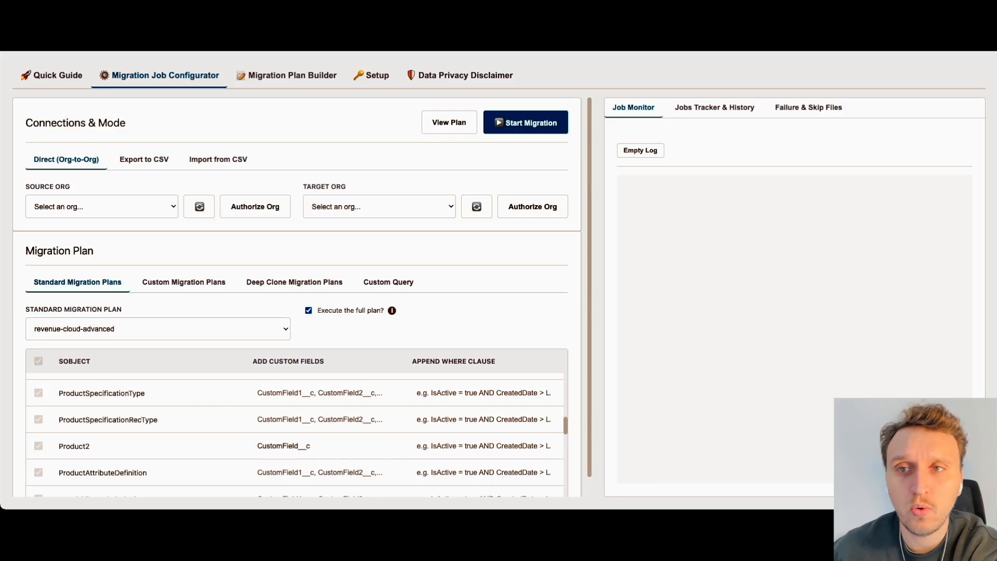
left_click(440, 453)
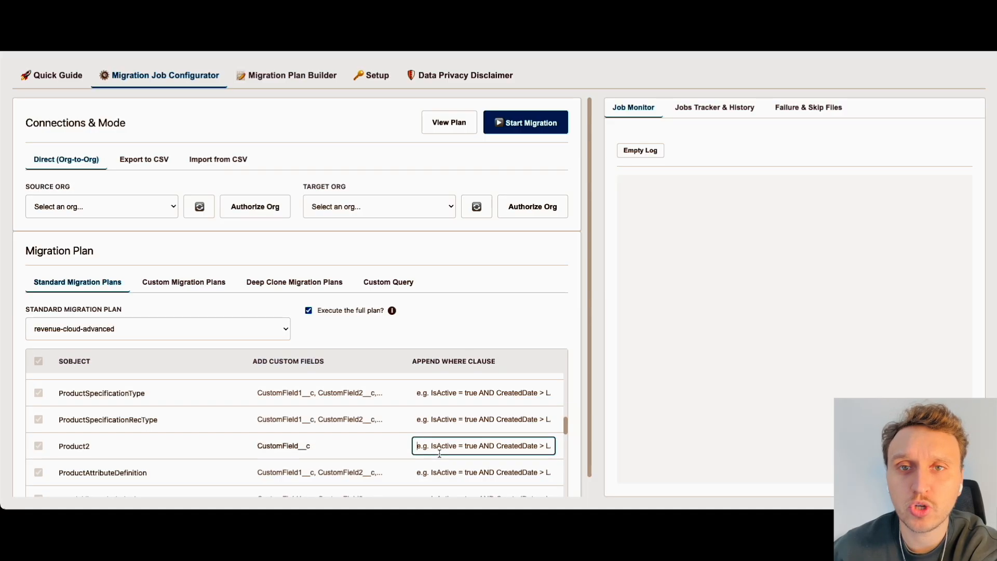
type("IsActive = true")
left_click(380, 454)
Step: Select the org alias ending in SRC as the source org and the alias ending in TGT as the target org
left_click(101, 206)
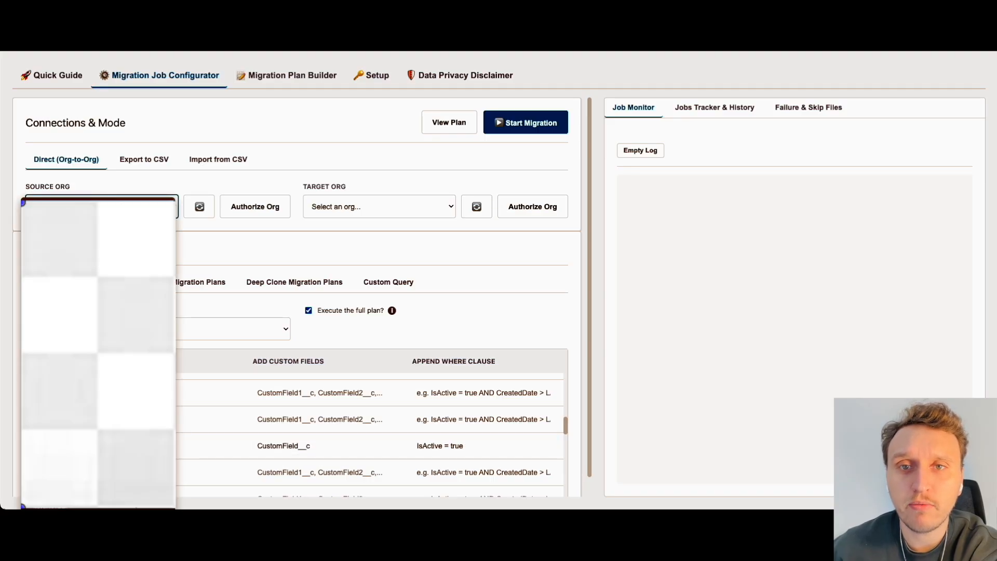
left_click(93, 233)
left_click(363, 206)
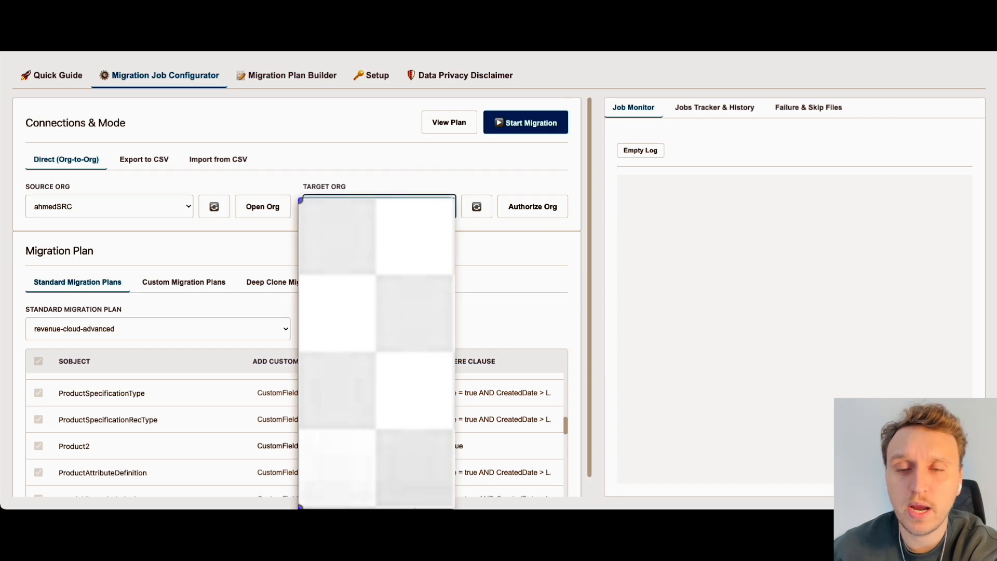
left_click(364, 311)
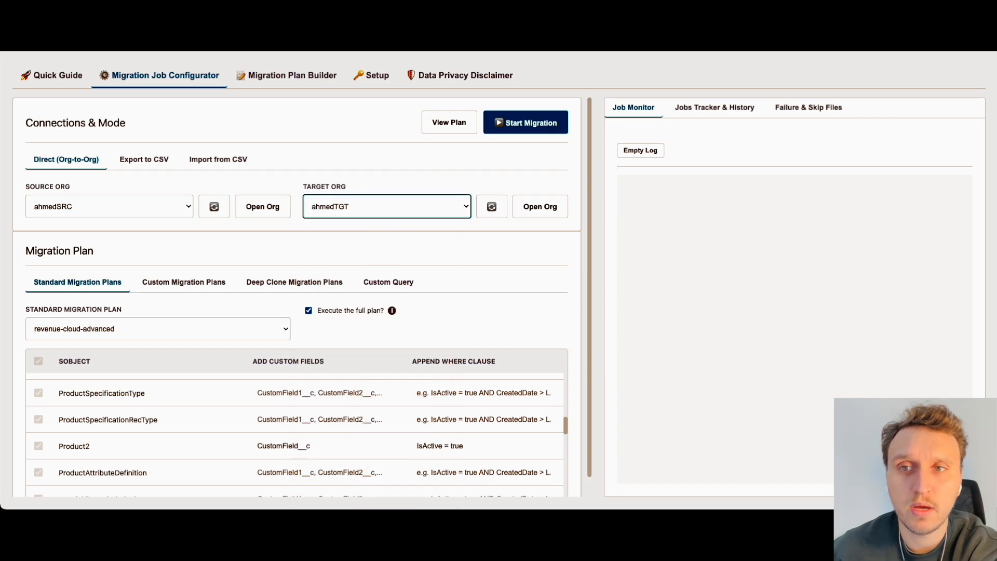
Step: Turn off execution of the full plan and include only the Product2 object in the migration
left_click(308, 310)
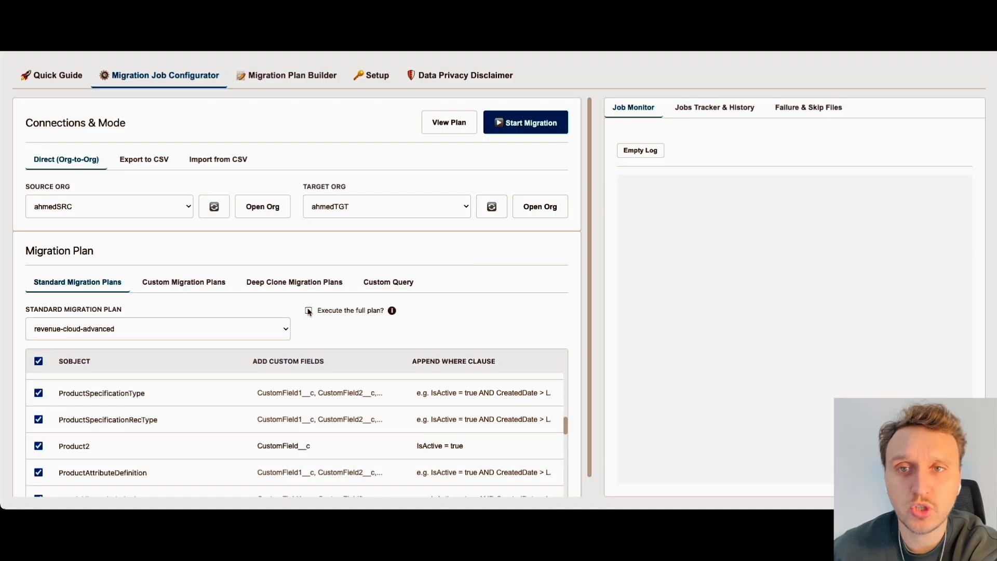
left_click(38, 362)
left_click(38, 446)
scroll(39, 446, "down", 1)
left_click(40, 426)
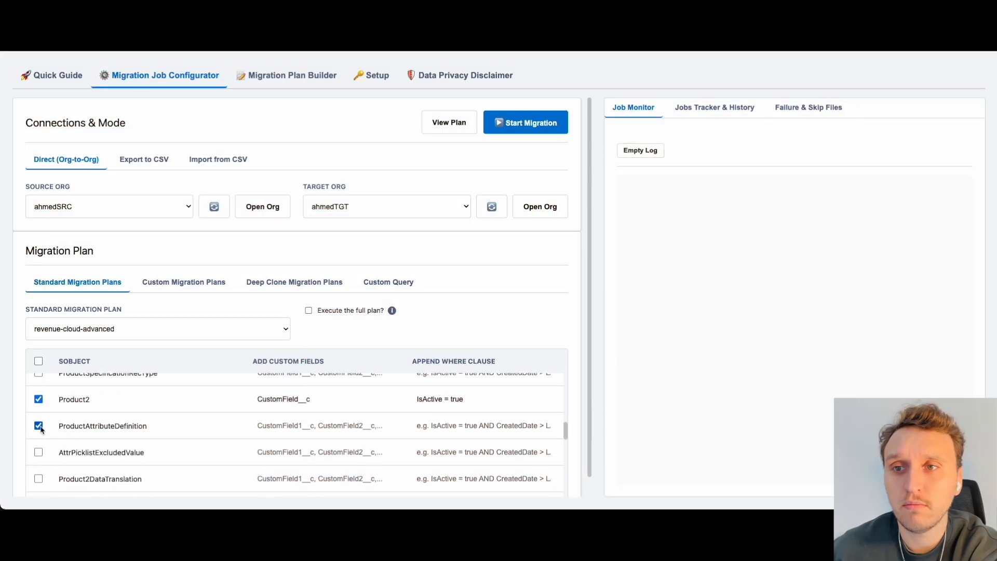
left_click(38, 453)
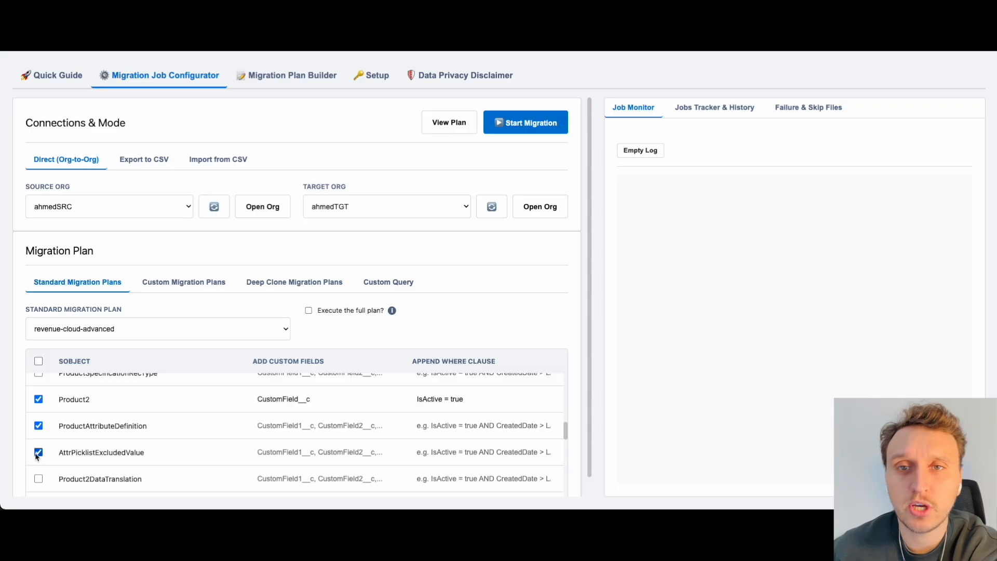
left_click(39, 425)
left_click(39, 453)
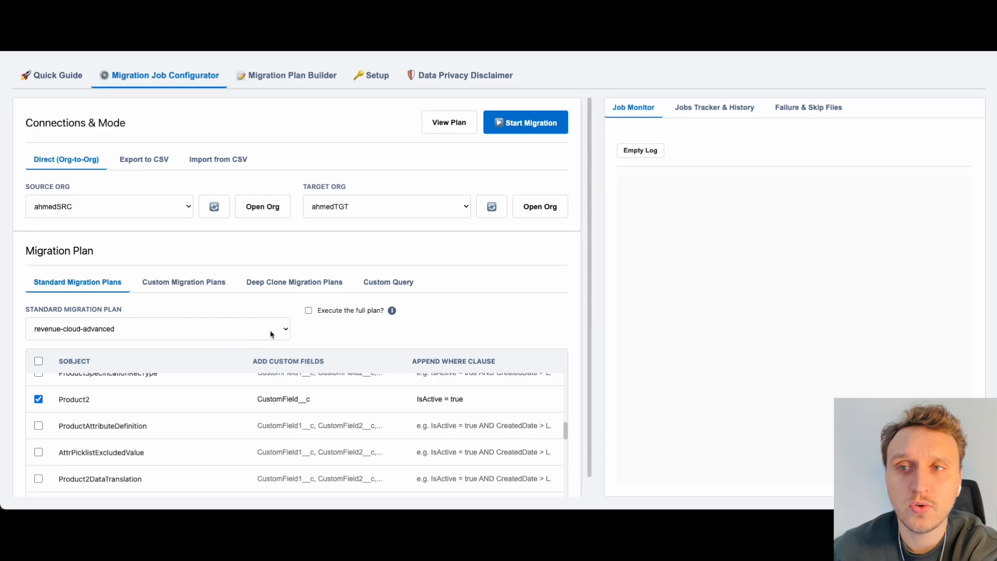
Step: Start a custom plan in the Migration Plan Builder and name it My Cloud Plan
left_click(324, 76)
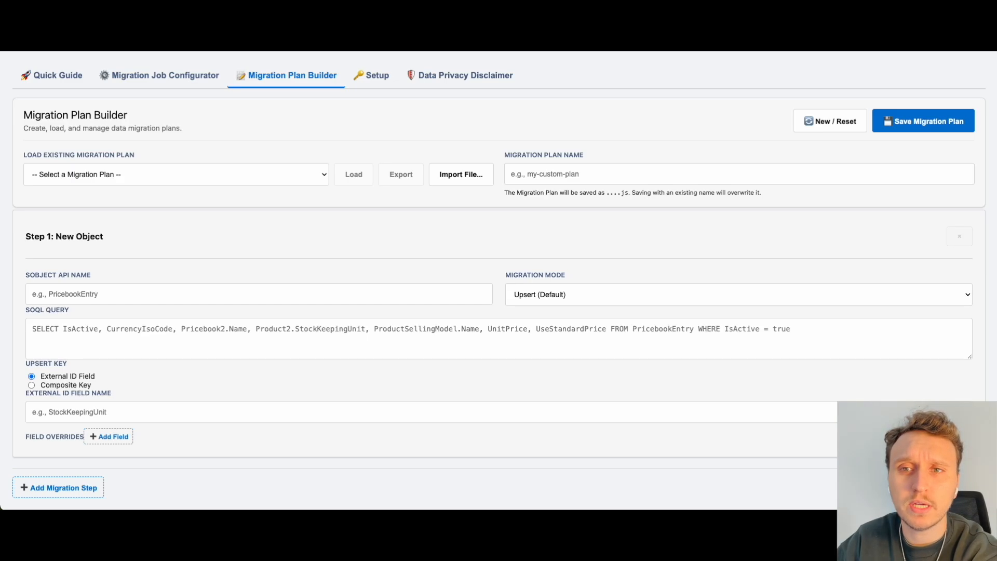
left_click(557, 178)
type("My Cloud Plan")
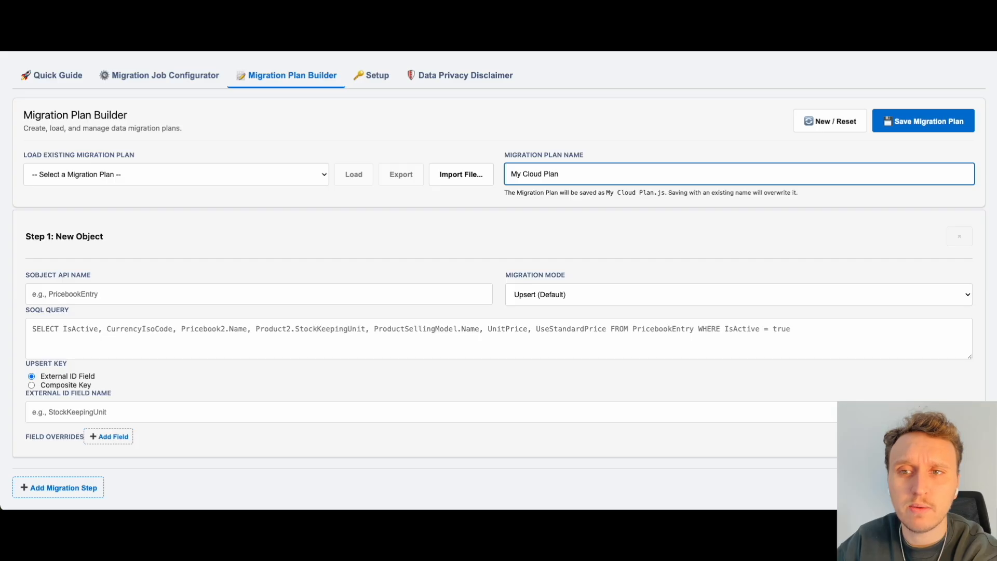
Step: Set the SObject API name of the plan's first migration step to Product2
key("super+Tab")
left_click(99, 294)
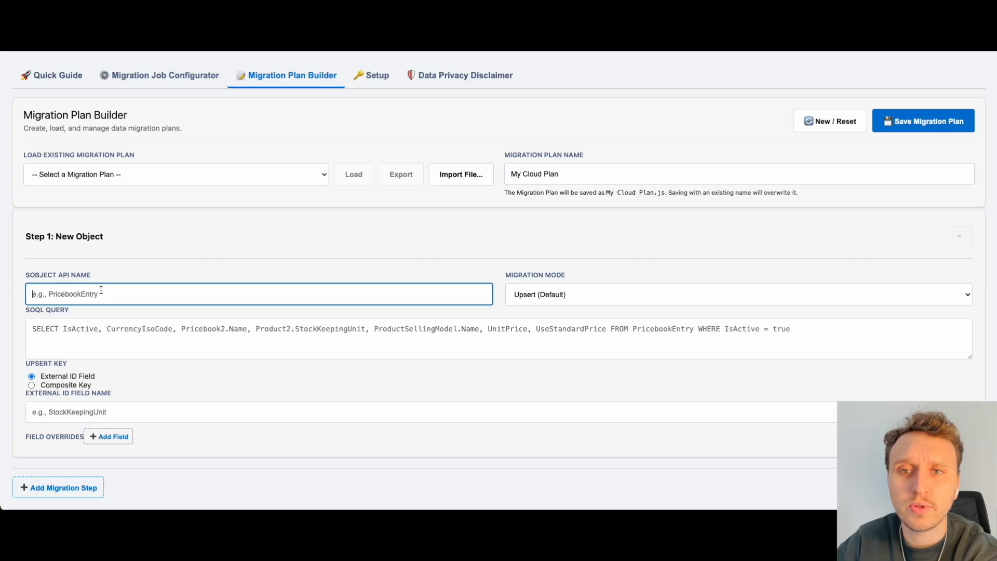
type("Product2")
Step: Paste the Product2 SOQL query filtered with WHERE IsActive = true and set the external ID field name to StockKeepingUnit
key("super+Tab")
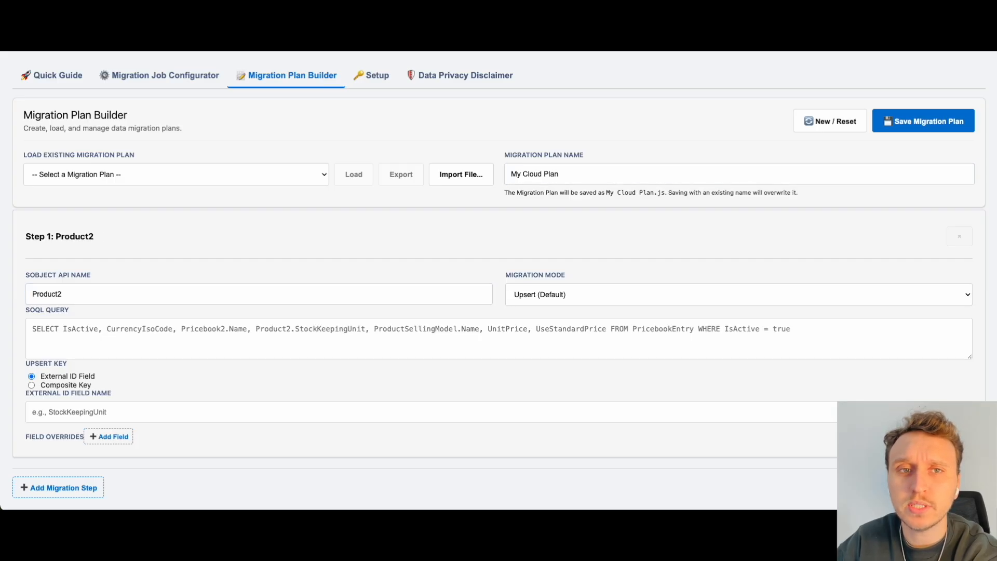
left_click(128, 328)
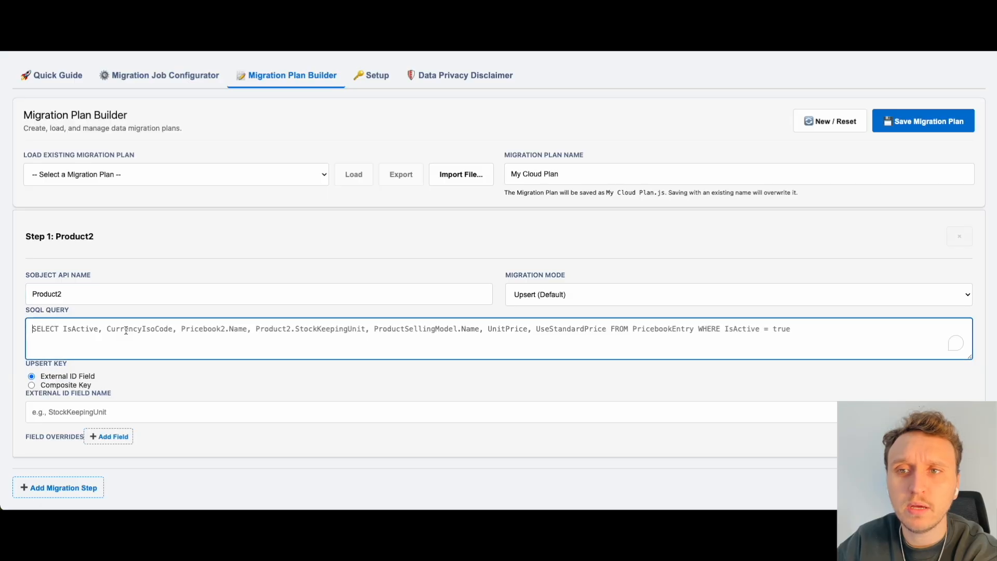
key("super+a")
type("SELECT RecordType.DeveloperName, CurrencyIsoCode, UnitOfMeasure.Name, AvailabilityDate, BasedOn.Code, BillingPolicy.Name, ConfigureDuringSale, Description, DiscontinuedDate, DisplayUrl, EndOfLifeDate, ExternalId, Family, HelpText, IsActive, IsAssetizable, IsSoldOnlyWithOtherProds, Name, ProductCode, QuantityUnitOfMeasure, StockKeepingUnit, TaxPolicy.Name, Type, UsageModelType FROM Product2 WHERE IsActive = true")
key("super+Tab")
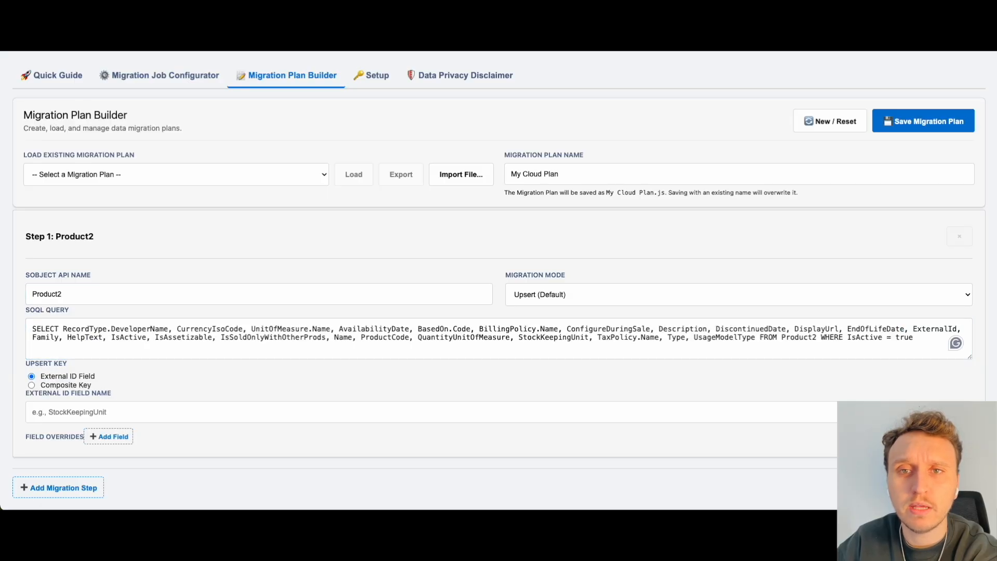
left_click(92, 415)
type("StockKeepingUnit")
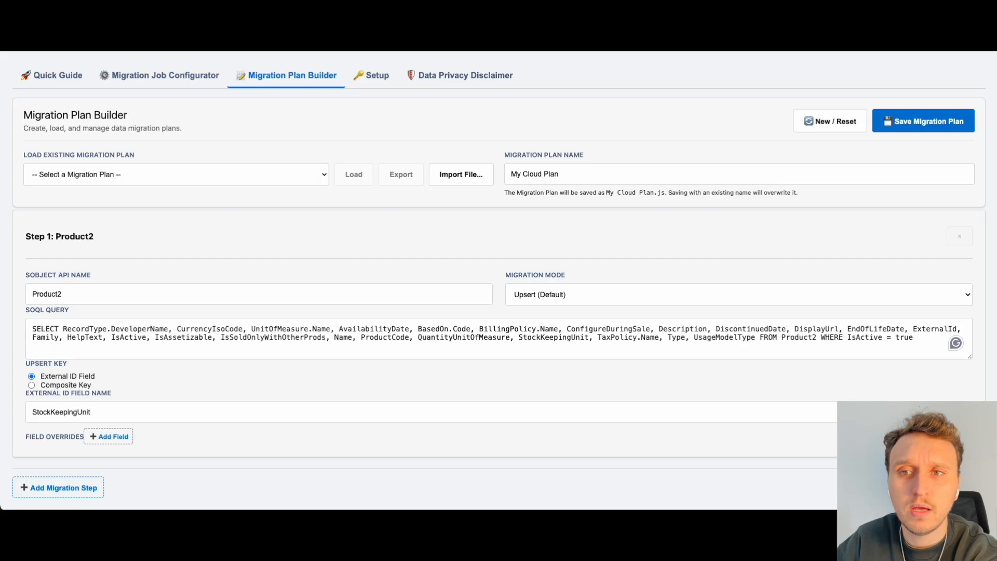
Step: Add a new migration step after Product2 and set its SObject API name to Pricebook2
left_click(52, 488)
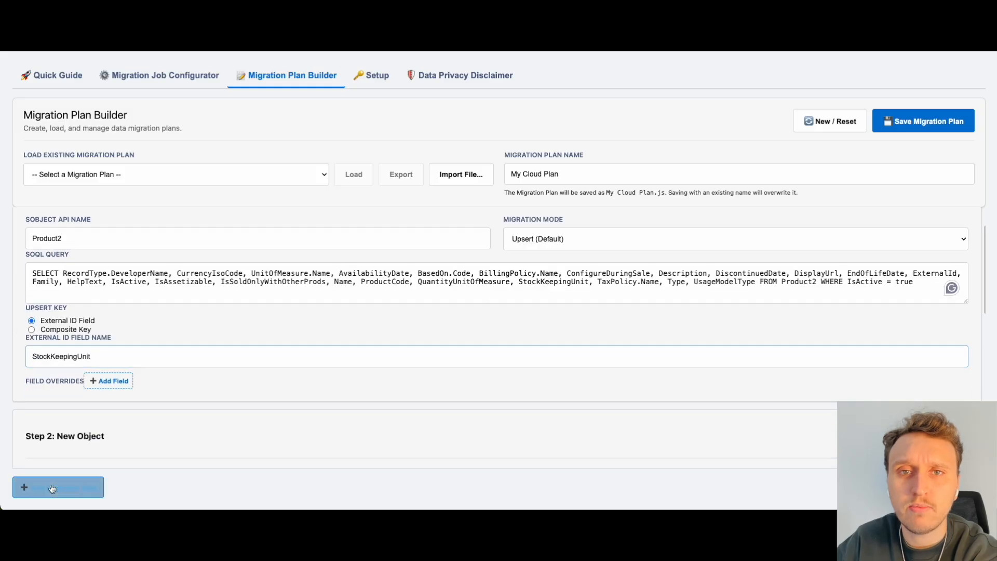
left_click(74, 291)
type("Pricebook2")
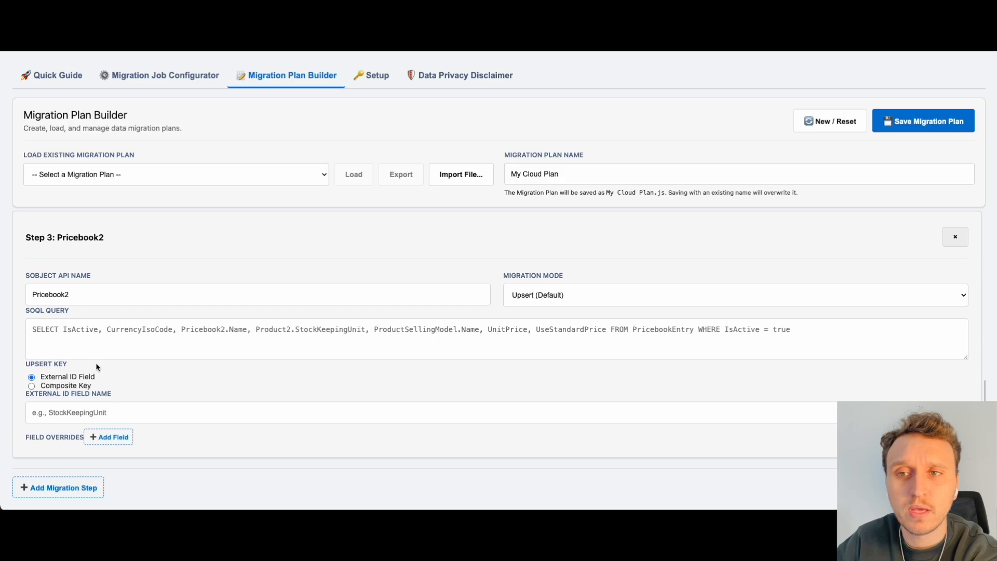
Step: Set the SOQL query to SELECT CurrencyIsoCode, CostBook.Name, Description, IsActive, Name, ValidFrom, ValidTo FROM Pricebook2 WHERE IsActive = true and the external ID field to Name
left_click(117, 350)
key("super+a")
type("SELECT CurrencyIsoCode, CostBook.Name, Description, IsActive, Name, ValidFrom, ValidTo FROM Pricebook2 WHERE IsActive = true")
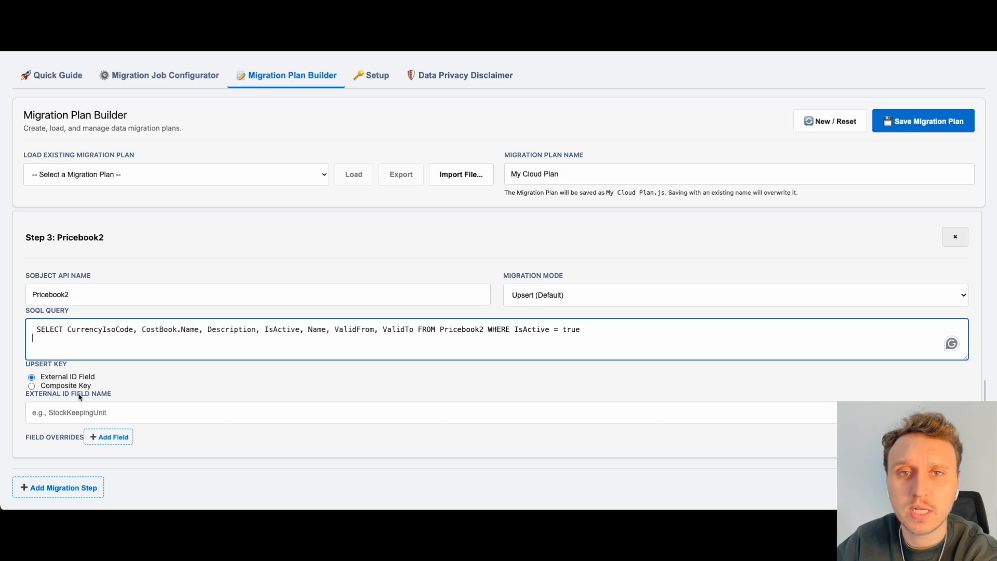
left_click(68, 412)
type("Name")
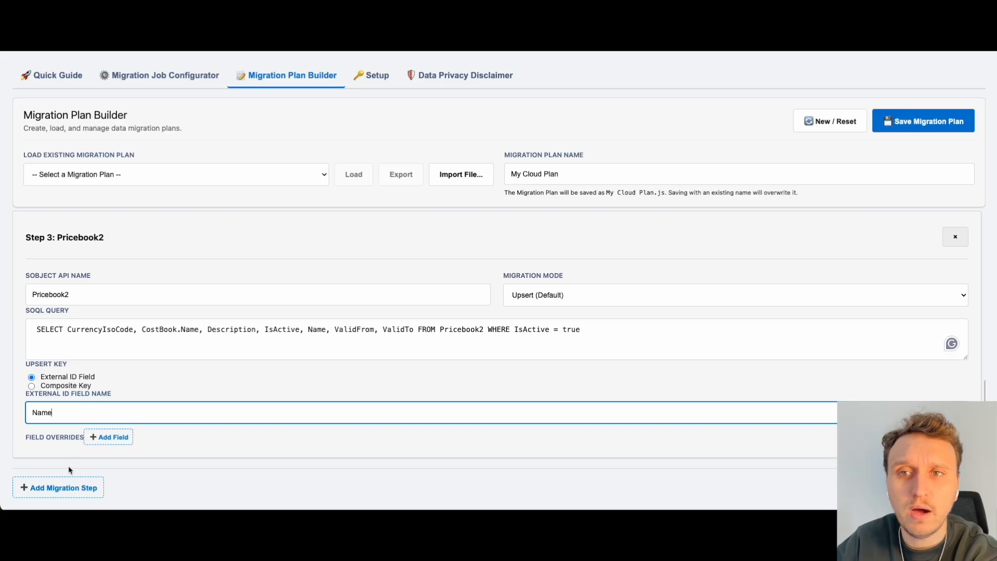
Step: Add another migration step after Pricebook2 and set its SObject API name to PricebookEntry
left_click(61, 487)
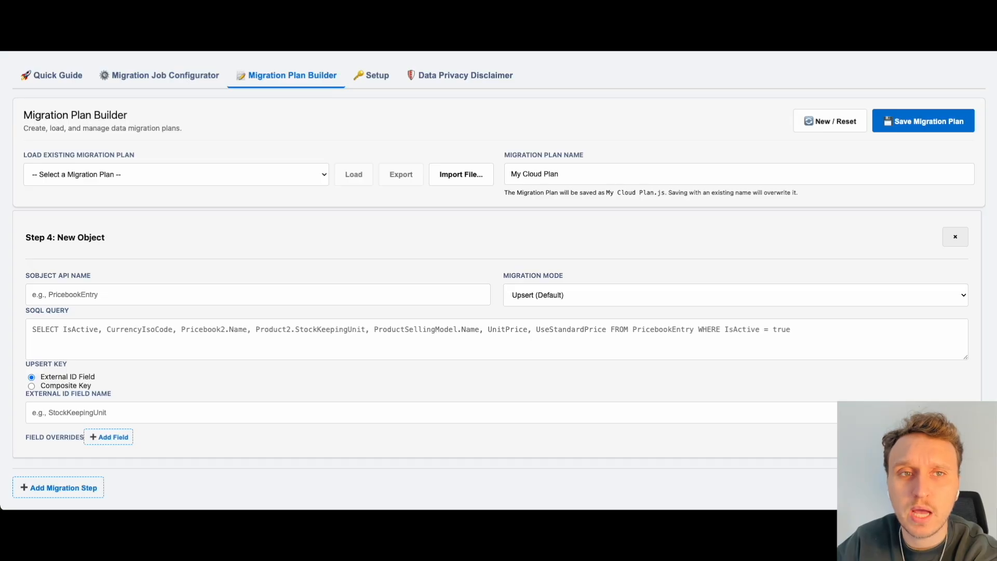
left_click(97, 294)
type("PricebookEntry")
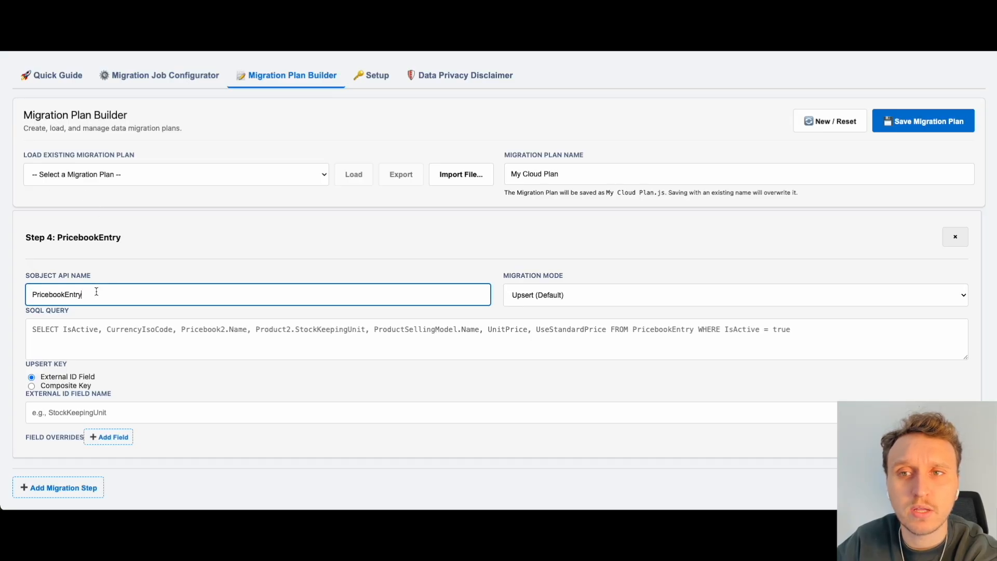
Step: Set its query to SELECT IsActive, CurrencyIsoCode, Pricebook2.Name, Product2.StockKeepingUnit, ProductSellingModel.Name, UnitPrice, UseStandardPrice FROM PricebookEntry WHERE IsActive = true AND Product2.IsActive = true
key("super+Tab")
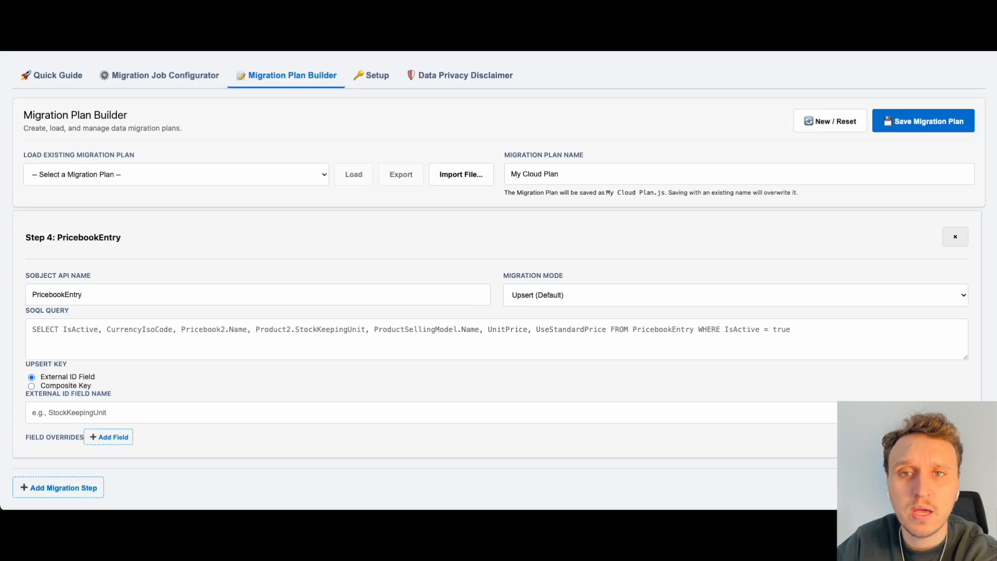
key("super+Tab")
left_click(165, 332)
type("SELECT IsActive, CurrencyIsoCode, Pricebook2.Name, Product2.StockKeepingUnit, ProductSellingModel.Name, UnitPrice, UseStandardPrice FROM PricebookEntry WHERE IsActive = true AND Product2.IsActive = true")
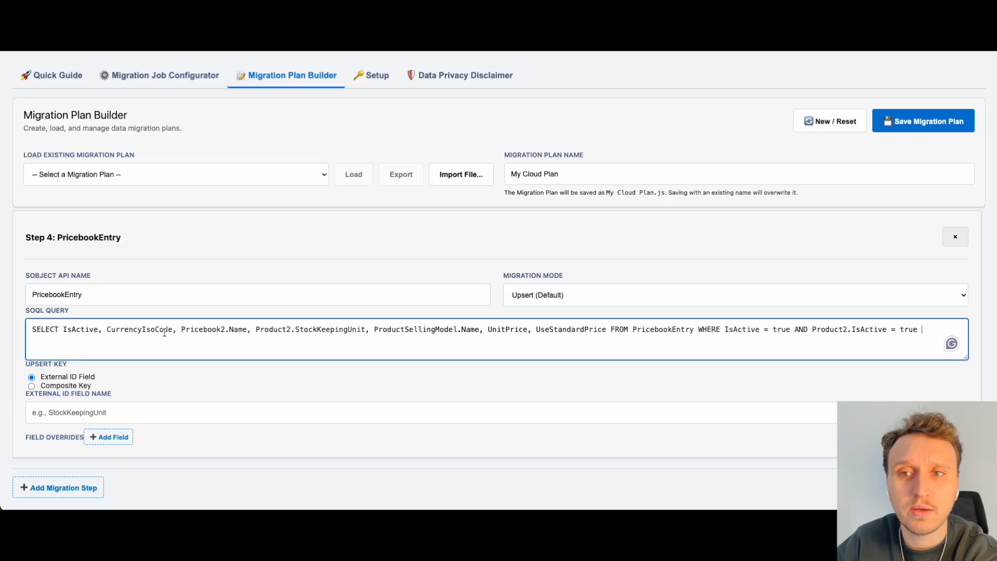
Step: Switch the PricebookEntry upsert key to a composite key with required fields Product2.StockKeepingUnit,Pricebook2.Name,ProductSellingModel.Name
key("super+Tab")
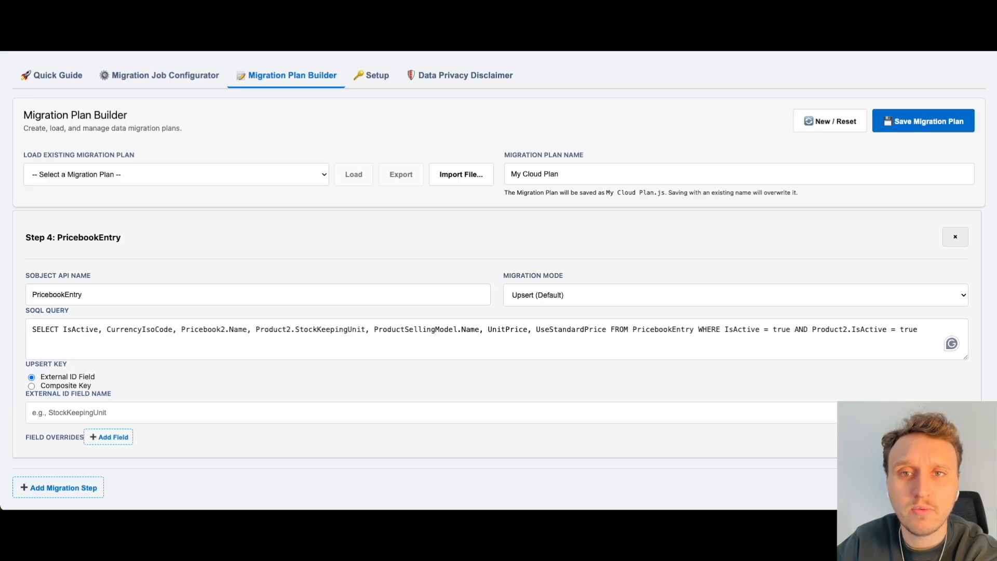
left_click(69, 387)
left_click(76, 414)
type("Product2.StockKeepingUnit,Pricebook2.Name,ProductSellingModel.Name")
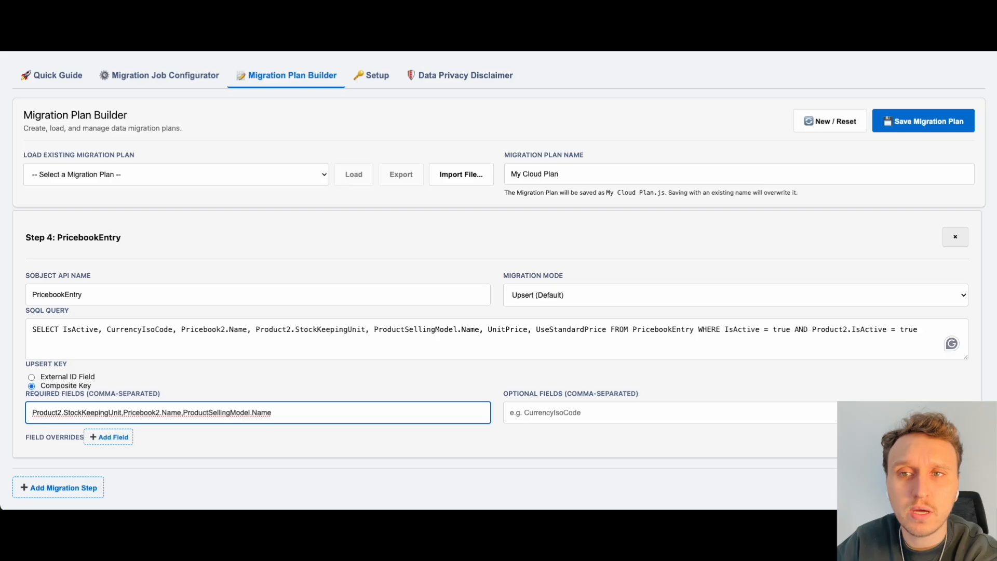
Step: Add CurrencyIsoCode as the optional field of the PricebookEntry upsert key and leave Composite Key selected
key("super+Tab")
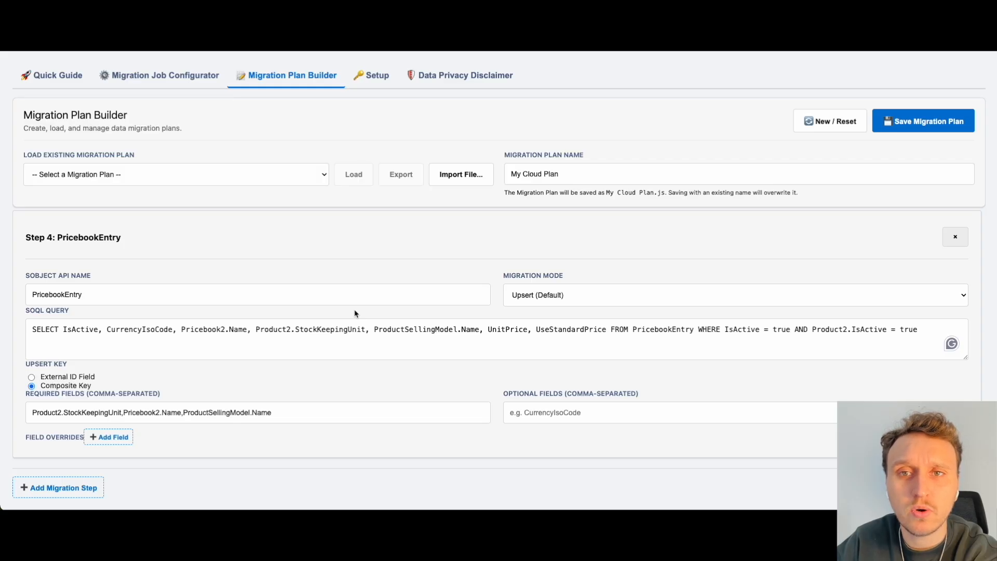
left_click(601, 416)
type("CurrencyIsoCode")
left_click(521, 379)
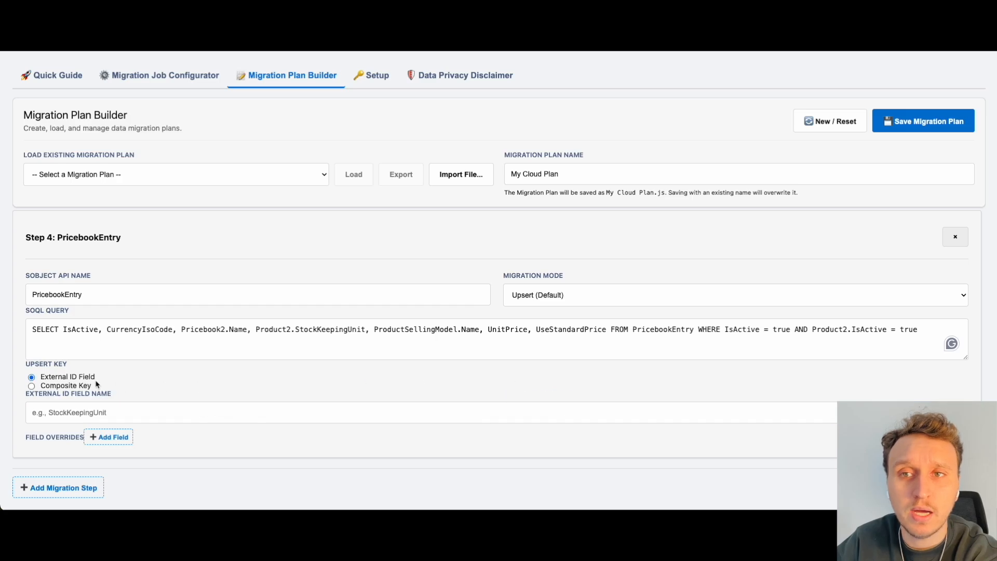
left_click(63, 385)
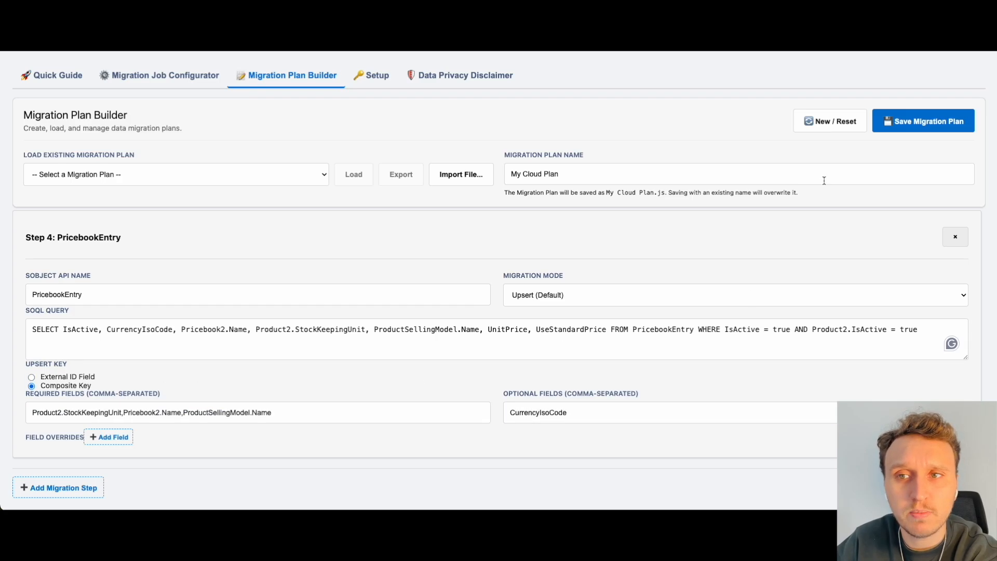
Step: Try to save the migration plan and remove the empty second migration step between Product2 and Pricebook2
left_click(897, 130)
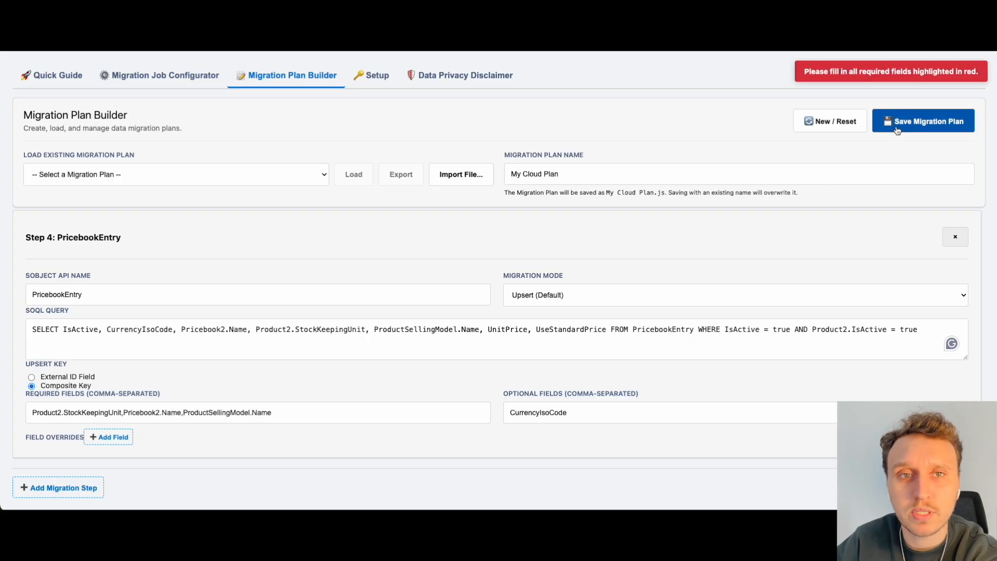
scroll(492, 255, "up", 10)
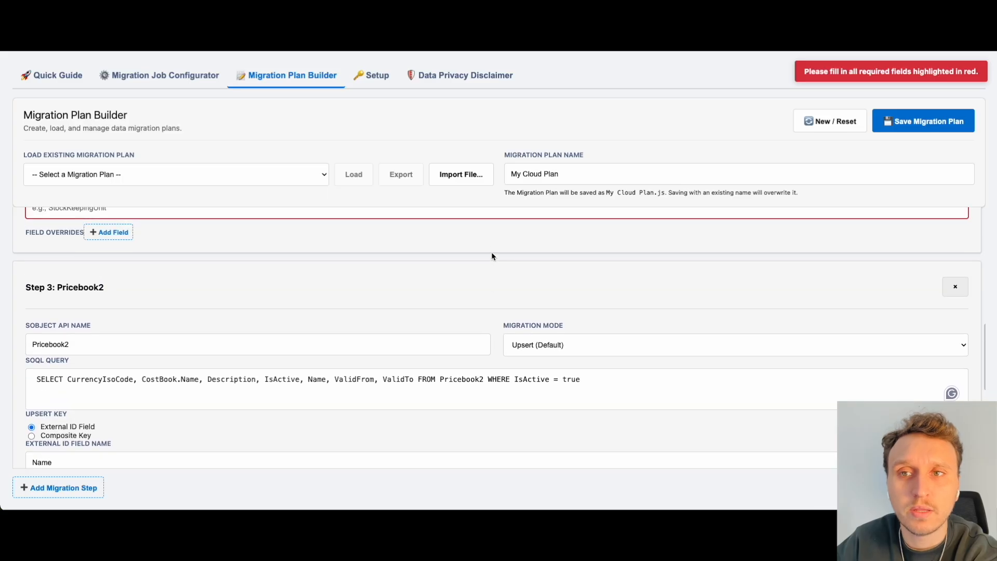
scroll(491, 253, "up", 6)
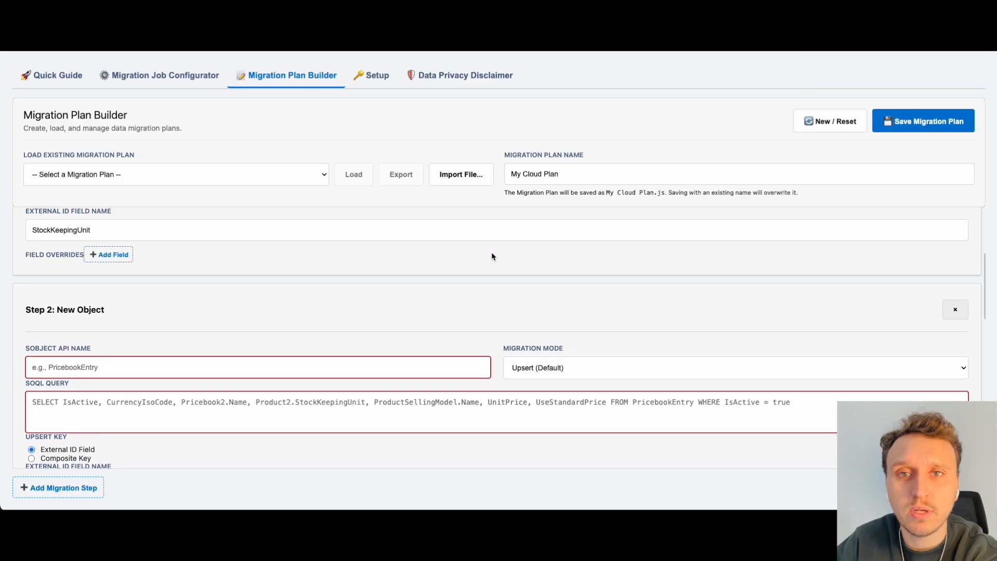
scroll(695, 322, "down", 2)
left_click(955, 369)
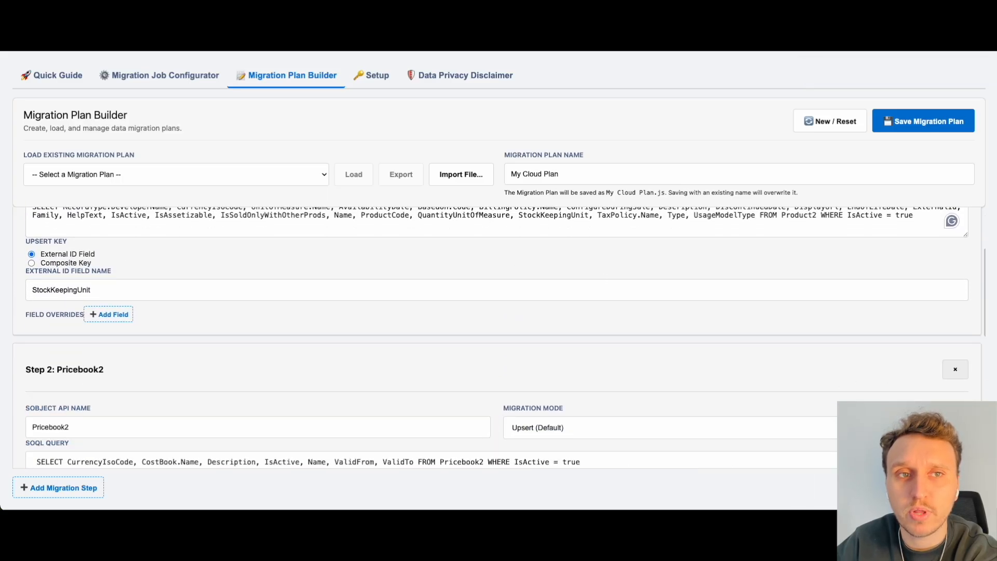
Step: Save the migration plan as My Cloud Plan and select it as the migration job's custom migration plan
scroll(750, 429, "down", 9)
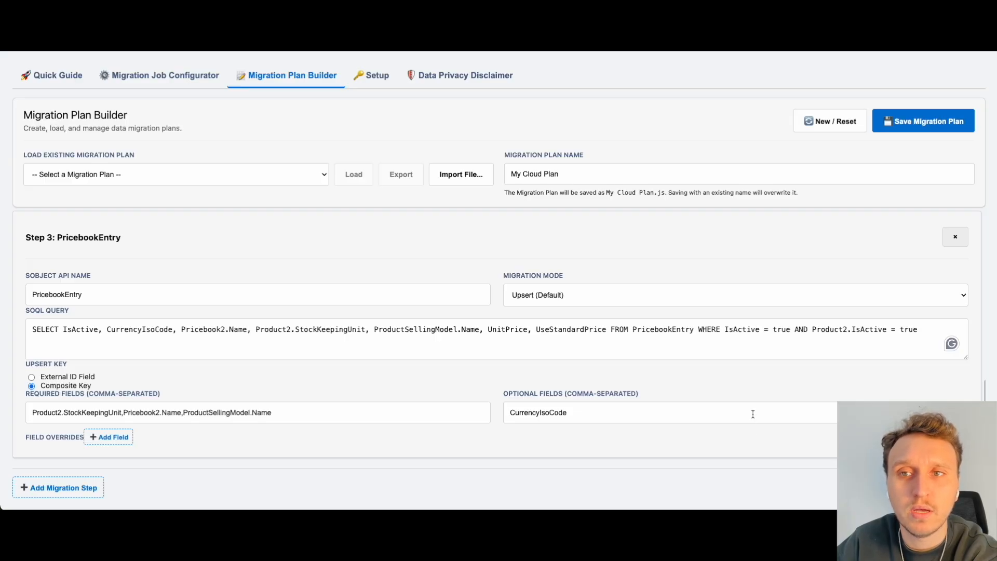
left_click(893, 122)
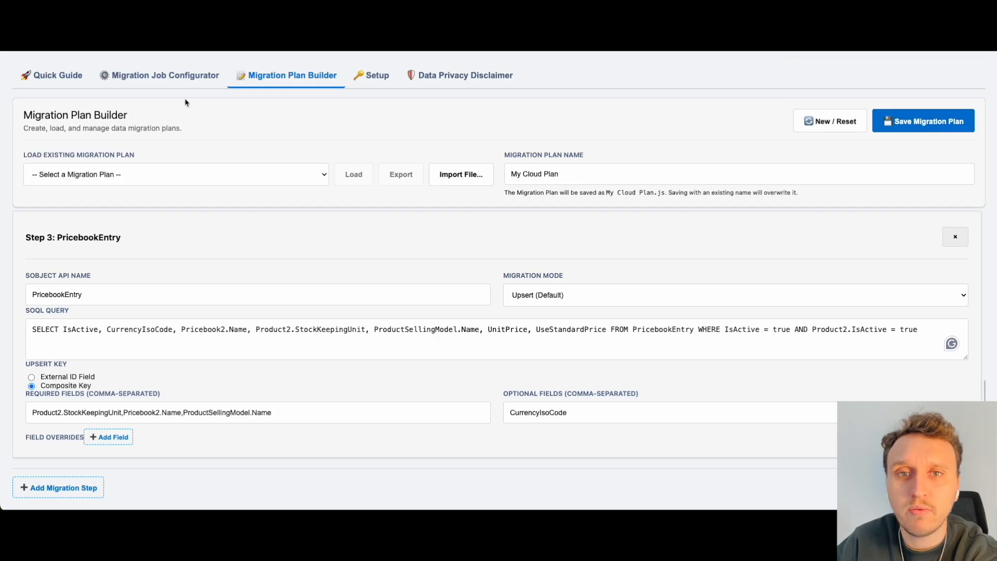
left_click(183, 81)
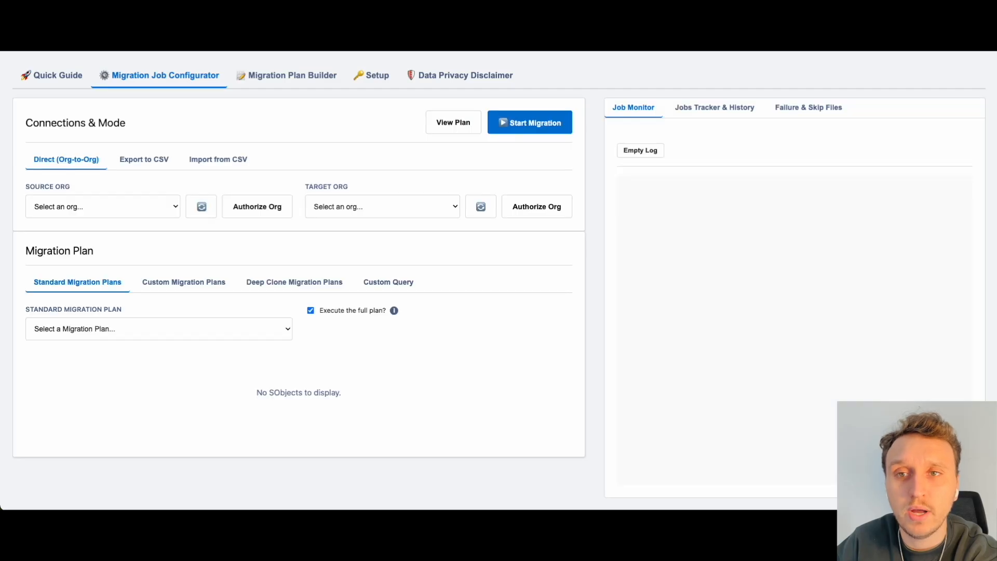
left_click(192, 289)
left_click(160, 329)
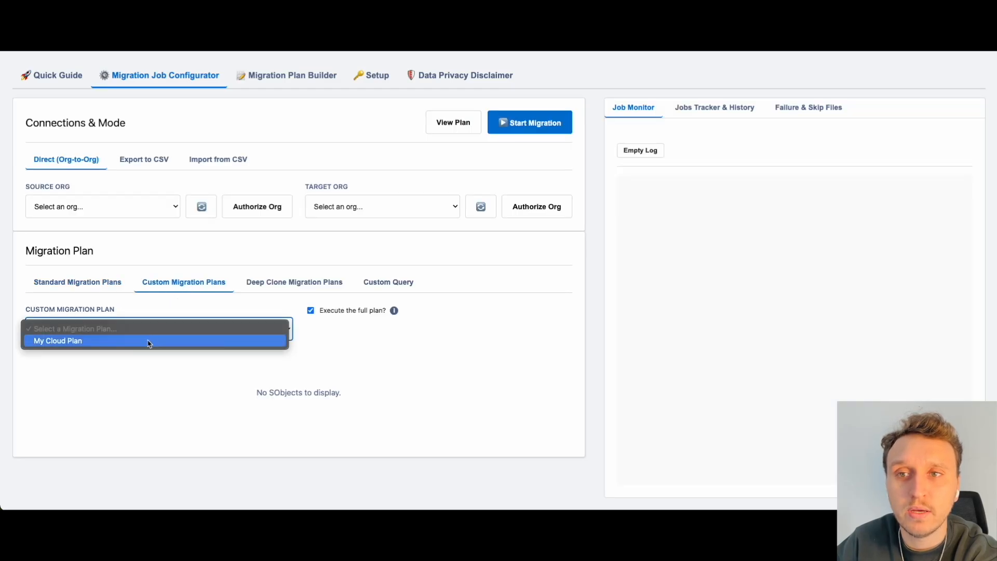
left_click(147, 341)
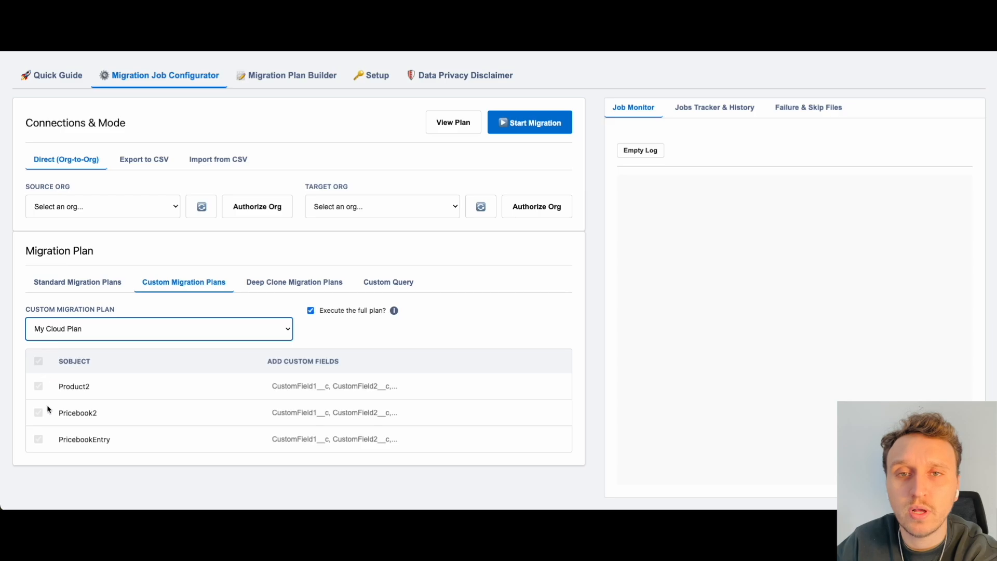
Step: Set the SRC org as source and the TGT org as target, and start the My Cloud Plan migration
left_click(126, 214)
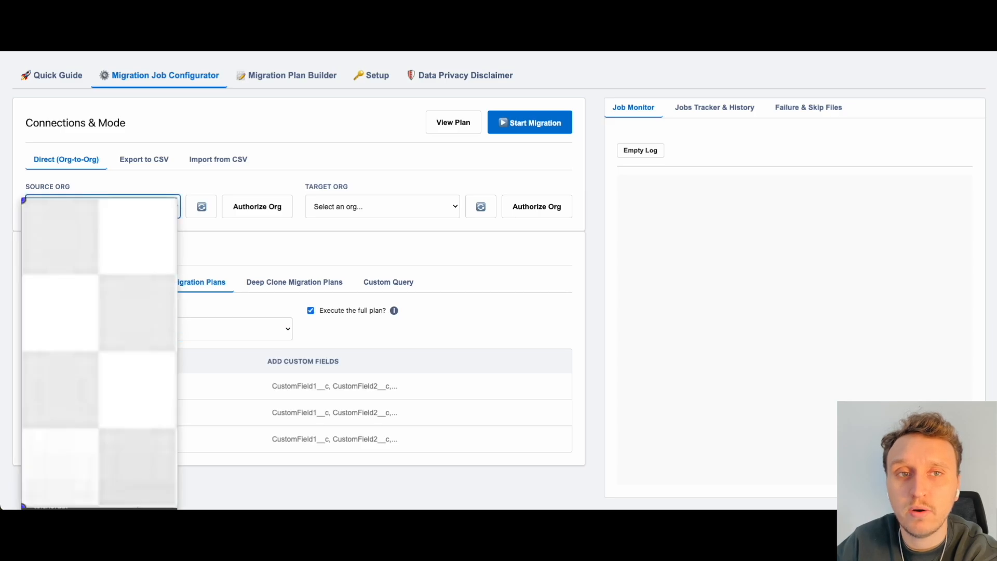
left_click(122, 286)
left_click(358, 209)
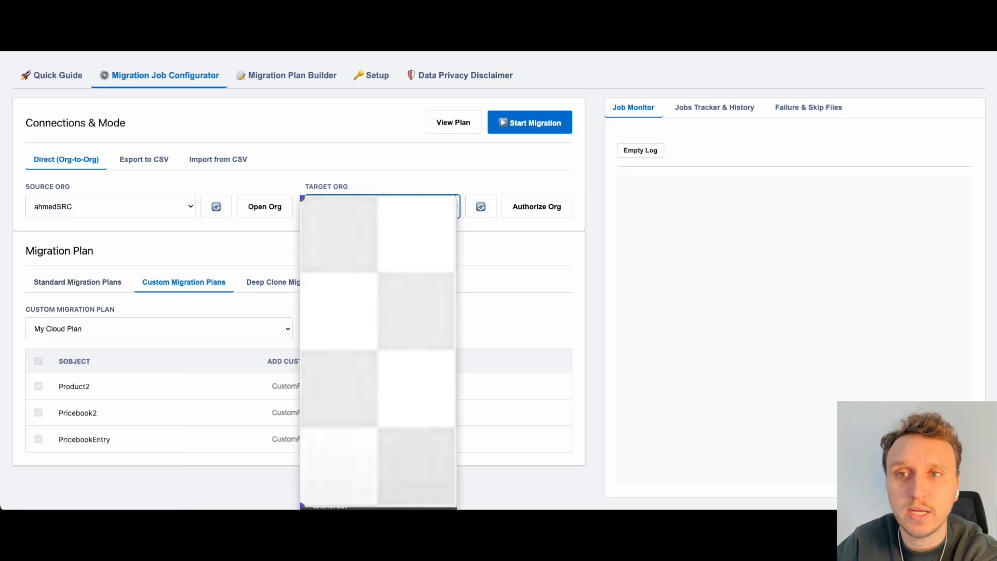
left_click(358, 288)
left_click(541, 124)
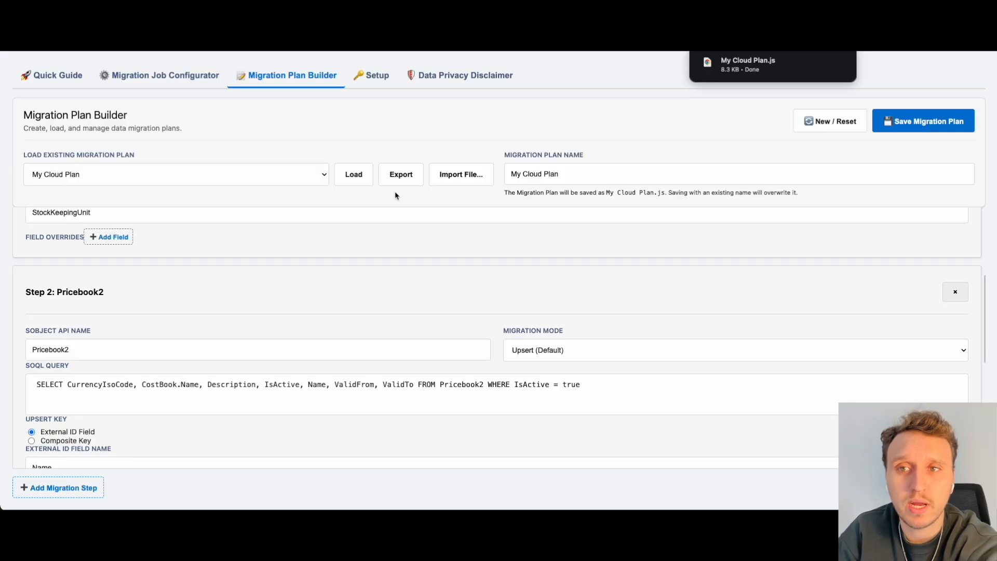
Step: Import the Billing Policies And Related Plan file from Downloads and load it into the Migration Plan Builder
left_click(461, 177)
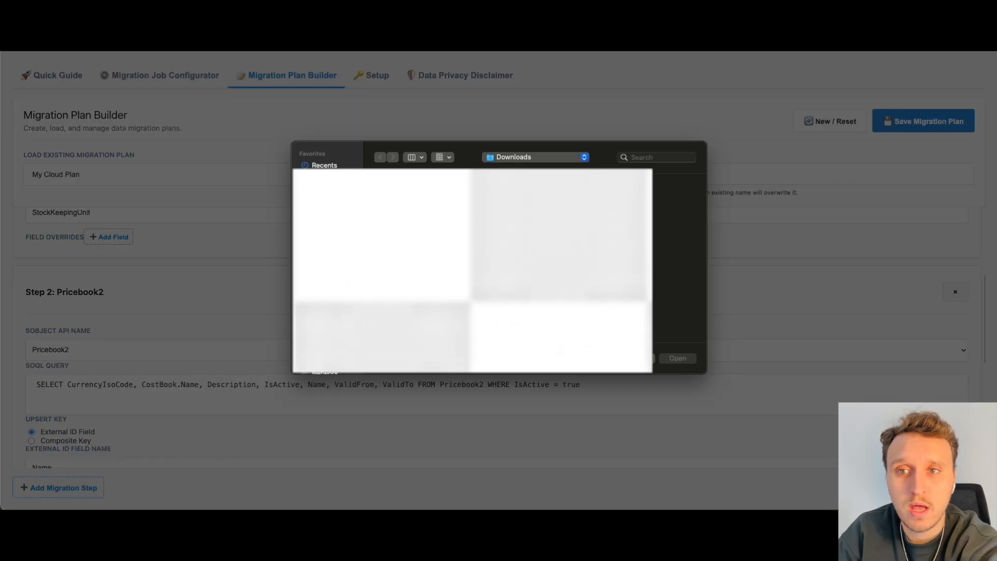
left_click(441, 193)
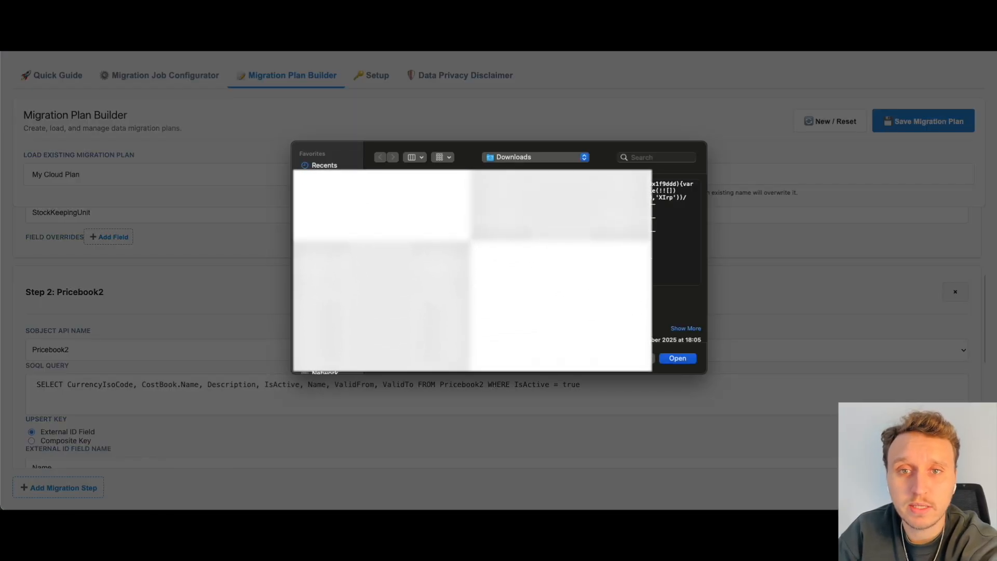
left_click(675, 359)
left_click(368, 168)
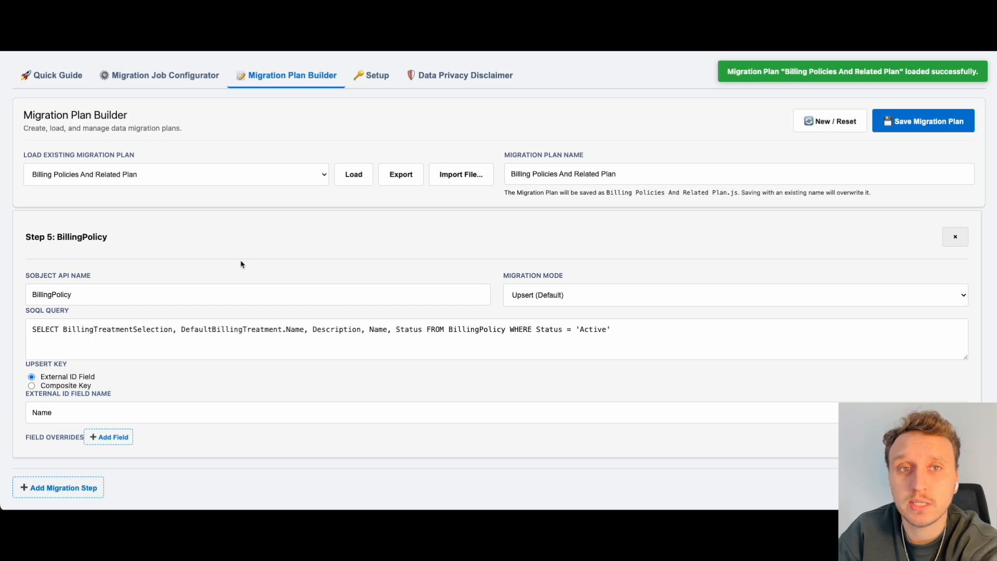
Step: Examine the first BillingPolicy migration step, including its mode, SOQL query, upsert key and Status field override
left_click(244, 323)
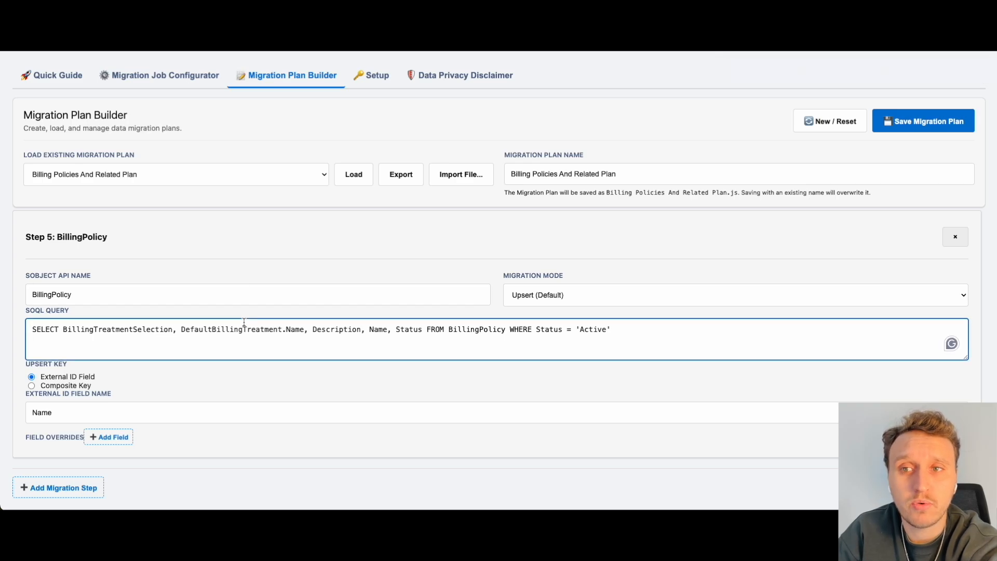
scroll(244, 323, "up", 15)
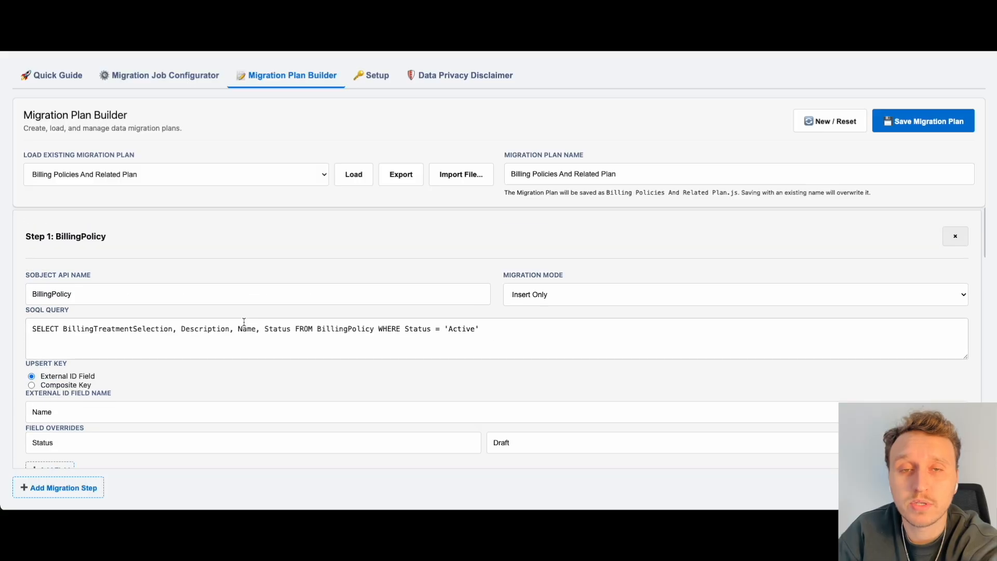
scroll(244, 322, "down", 2)
scroll(244, 325, "down", 2)
scroll(244, 326, "down", 2)
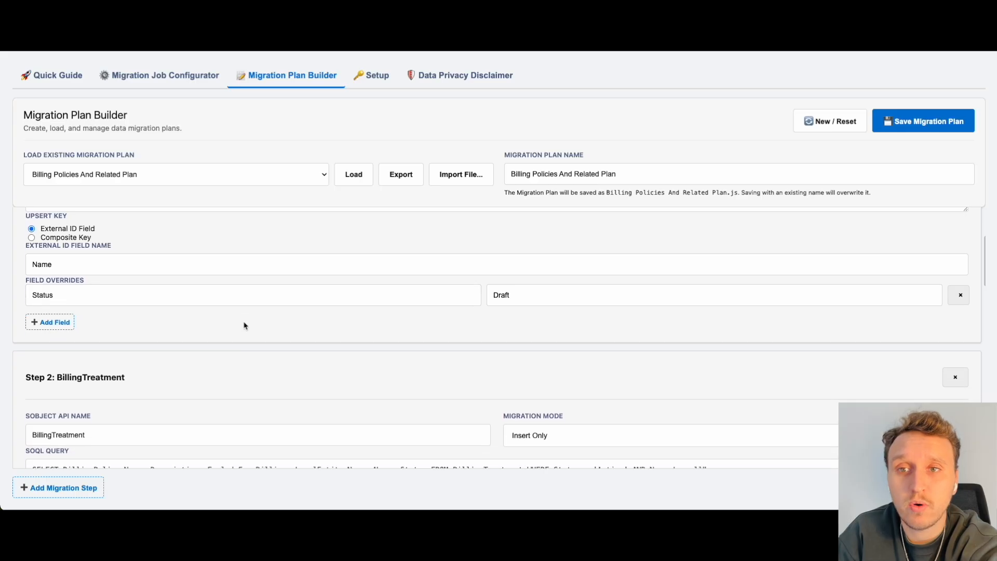
scroll(244, 324, "up", 1)
scroll(228, 319, "down", 1)
left_click(114, 309)
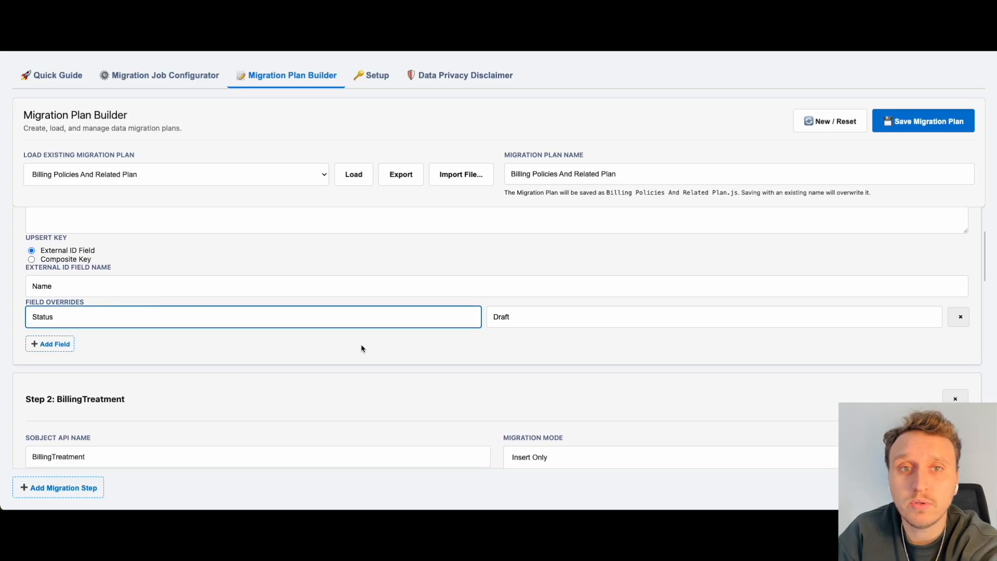
left_click(516, 325)
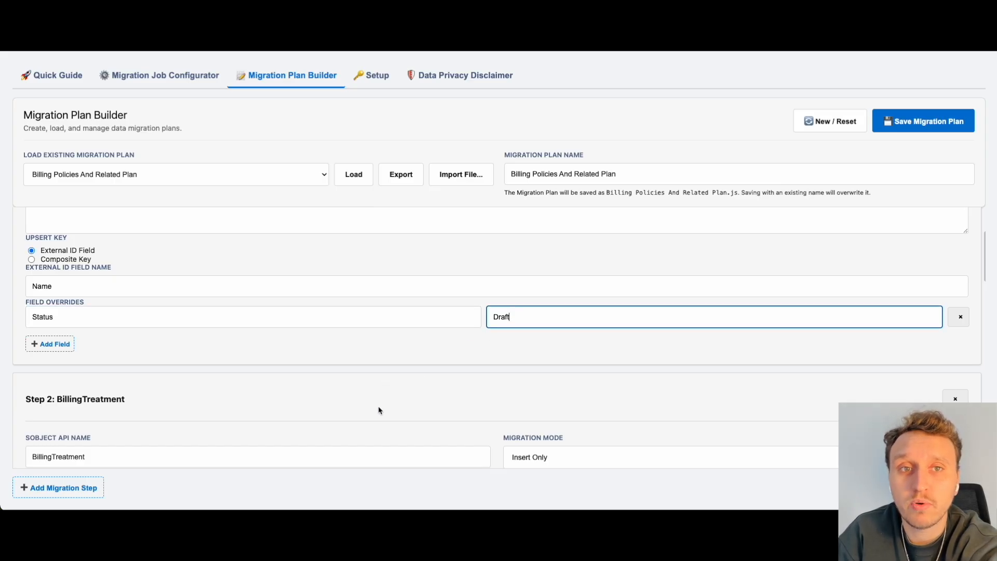
Step: Examine the BillingTreatment, BillingTreatmentItem and final BillingPolicy steps, comparing their migration modes, queries and field overrides
scroll(379, 410, "down", 3)
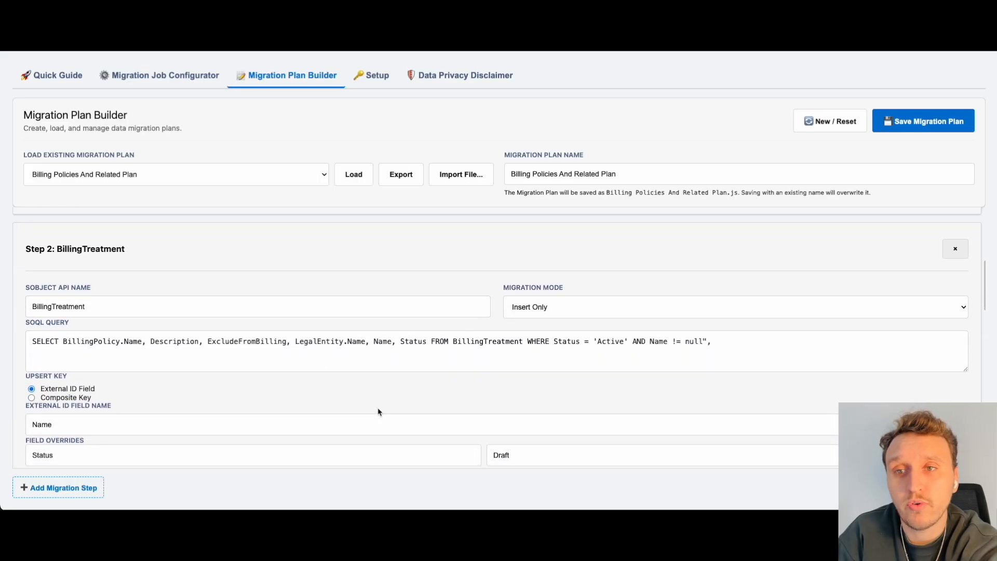
scroll(488, 372, "down", 1)
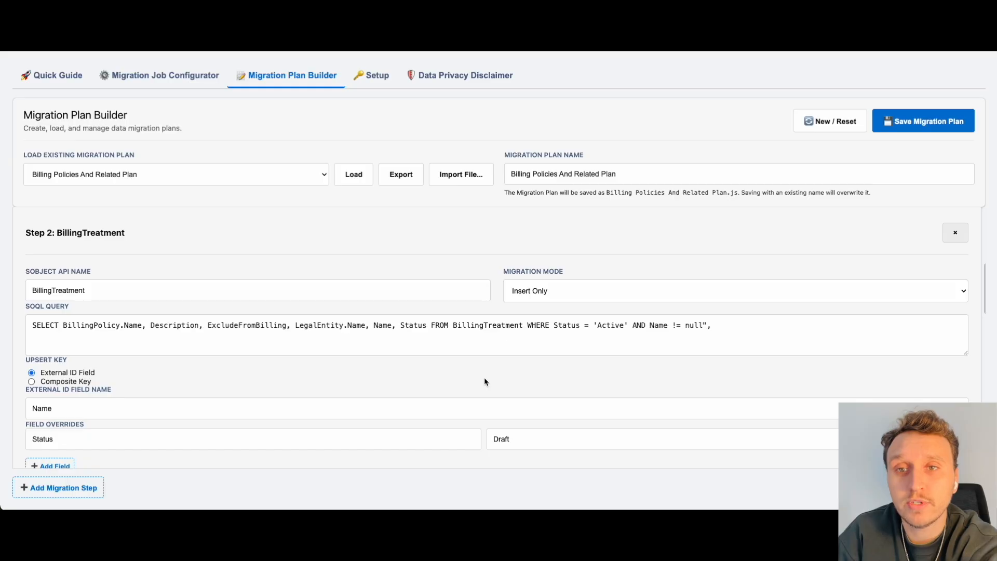
scroll(485, 379, "down", 2)
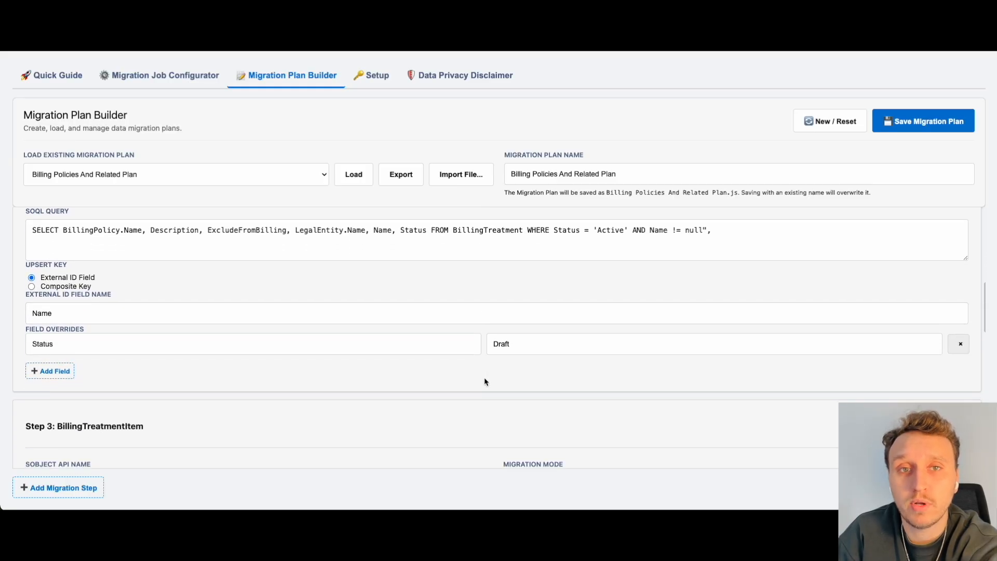
scroll(484, 380, "down", 4)
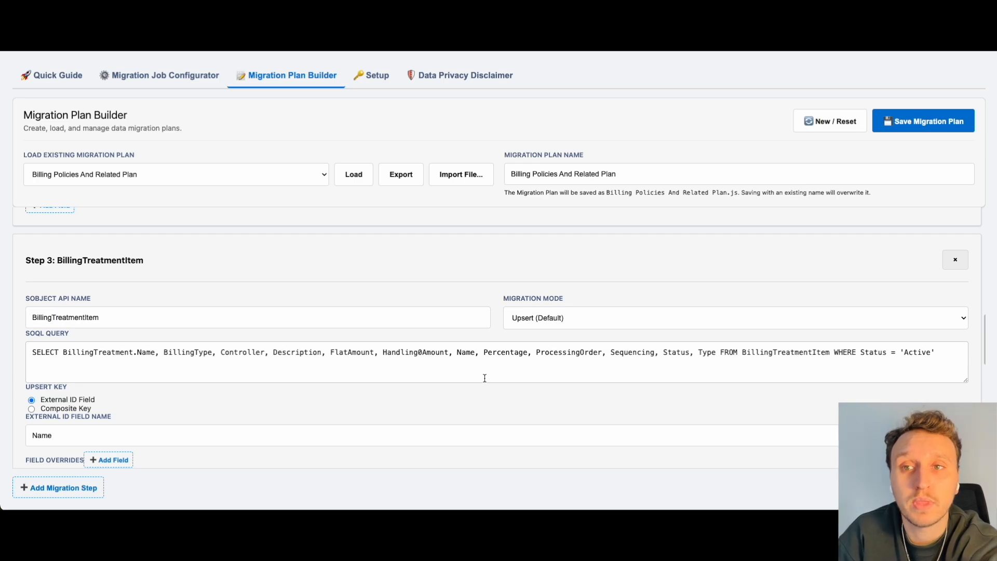
scroll(485, 378, "down", 4)
scroll(484, 377, "down", 3)
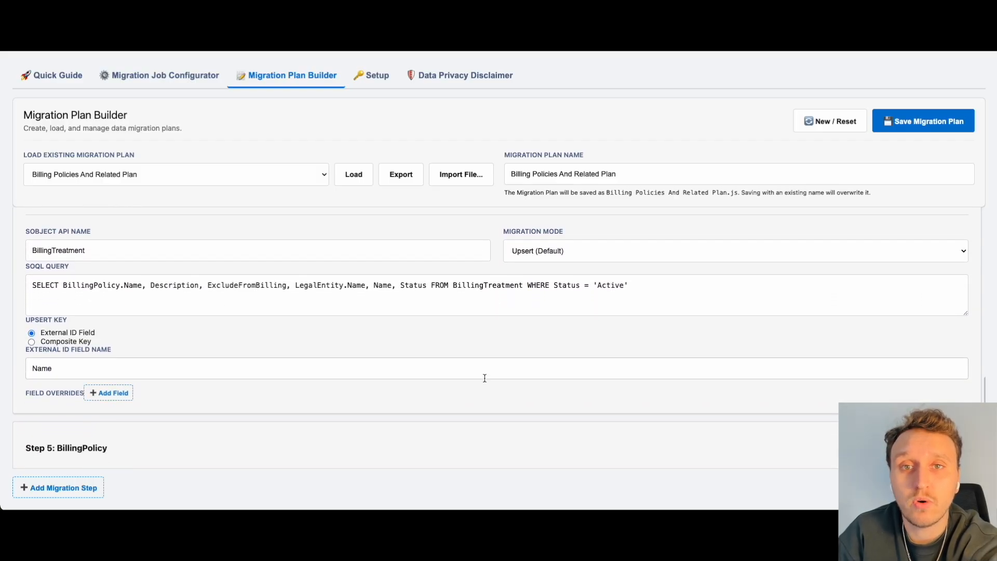
scroll(485, 378, "down", 5)
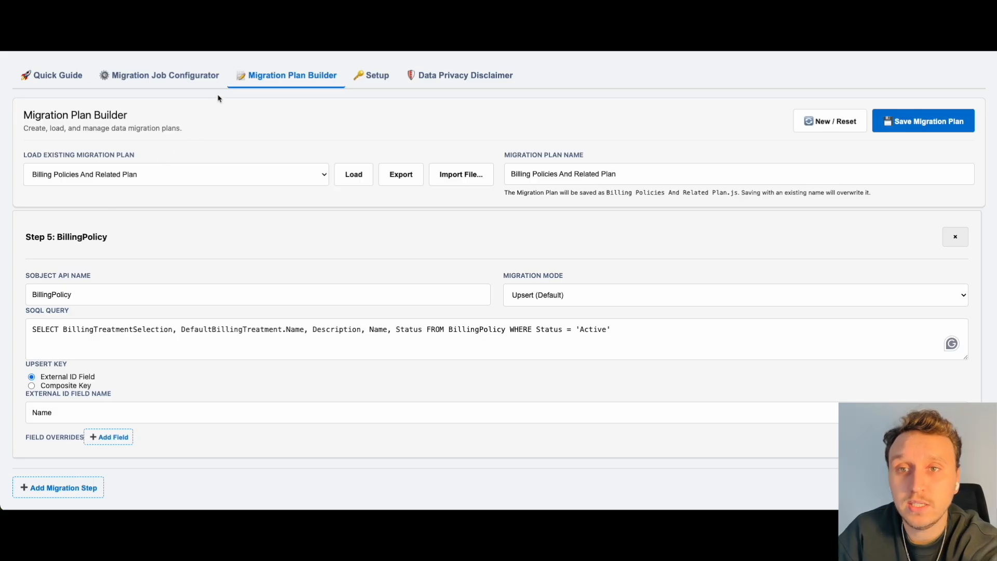
Step: Reload the Migration Job Configurator and select Billing Policies And Related Plan as the custom migration plan
left_click(198, 86)
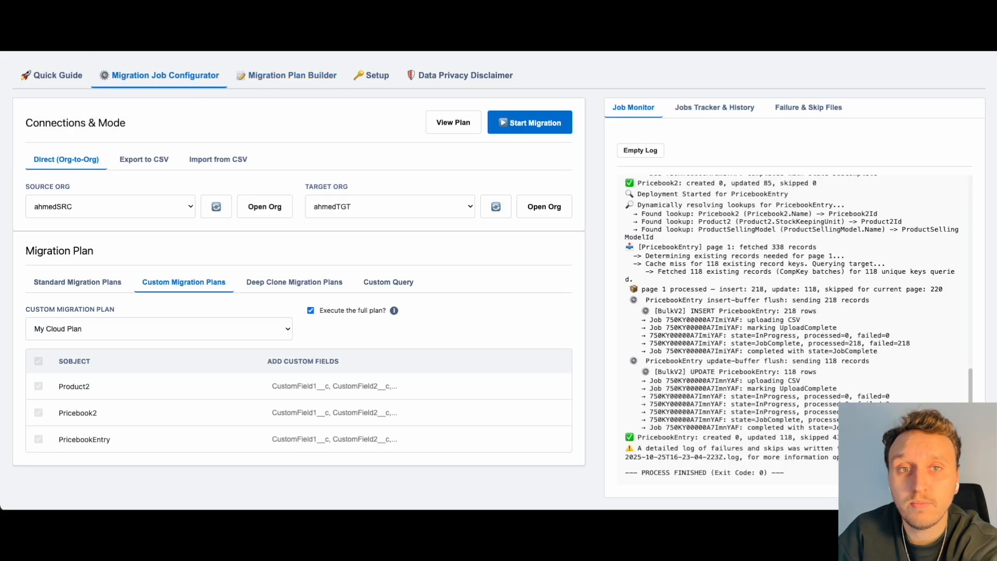
key("super+r")
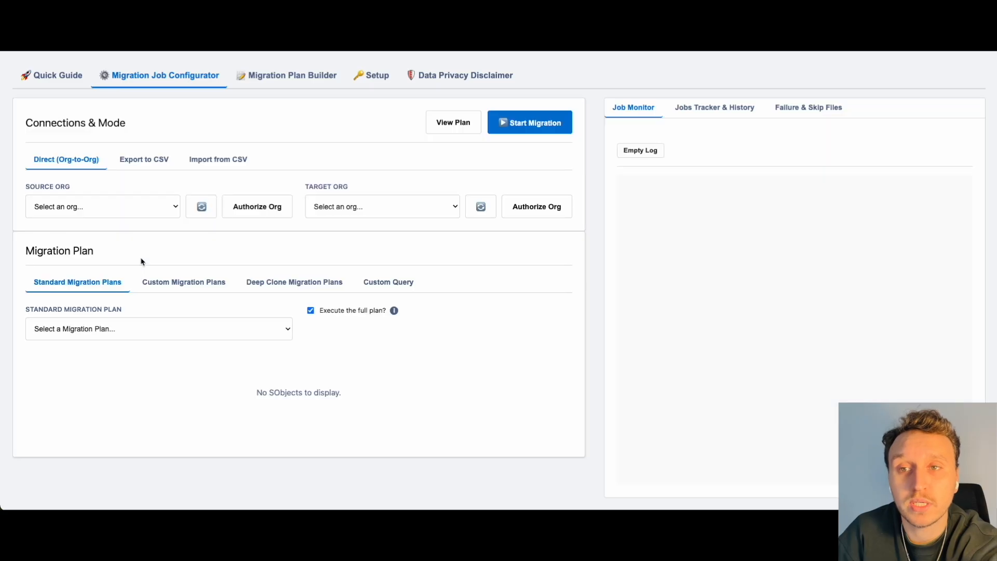
left_click(176, 282)
left_click(150, 332)
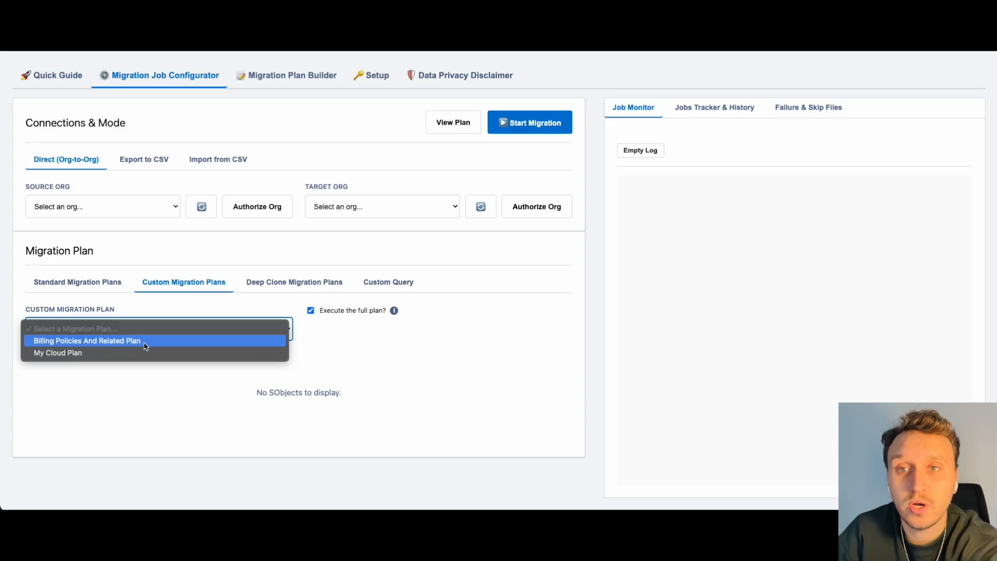
left_click(146, 342)
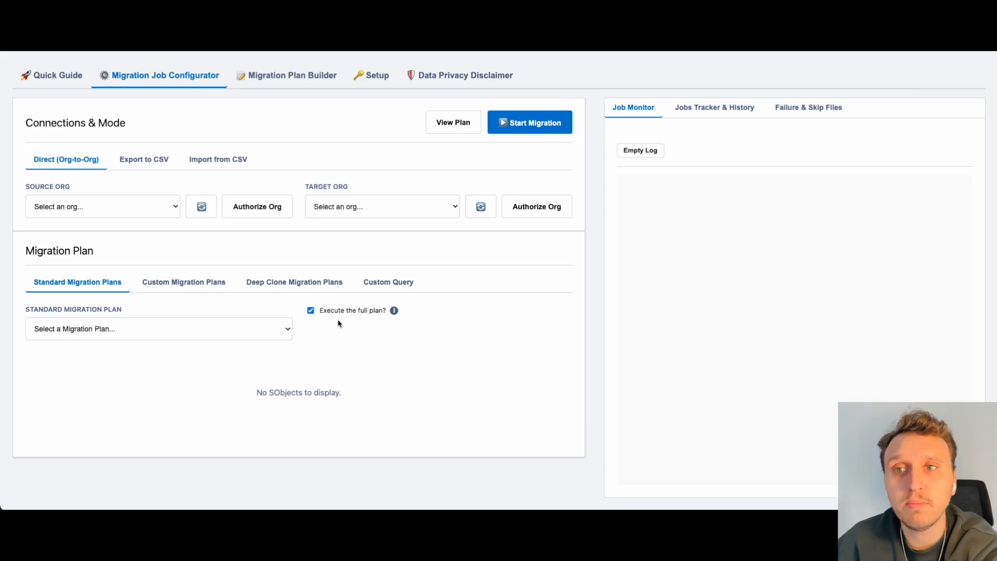
Step: Select the SRC org as the source and the TGT org as the target for a direct org-to-org migration
left_click(171, 207)
left_click(104, 249)
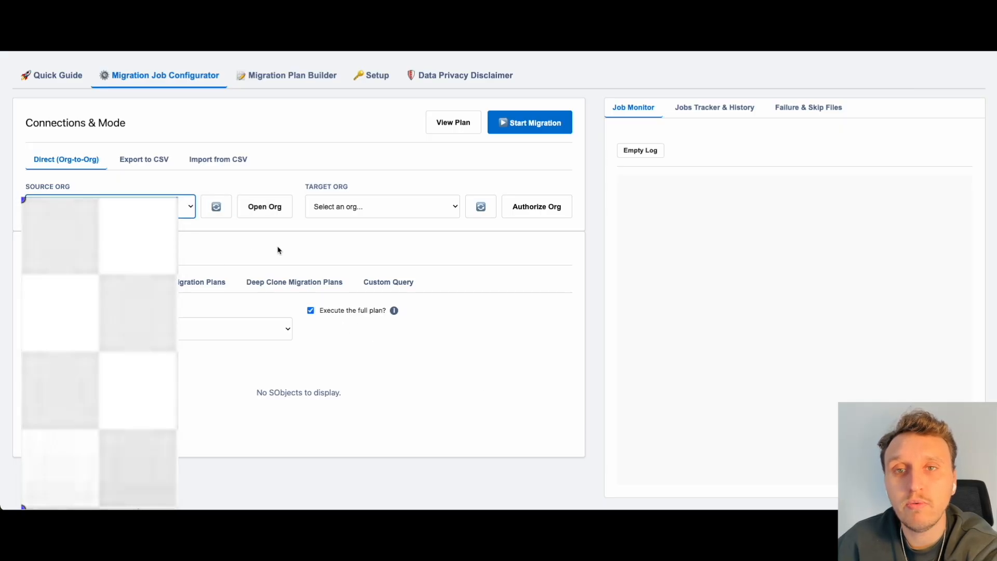
left_click(363, 207)
left_click(317, 283)
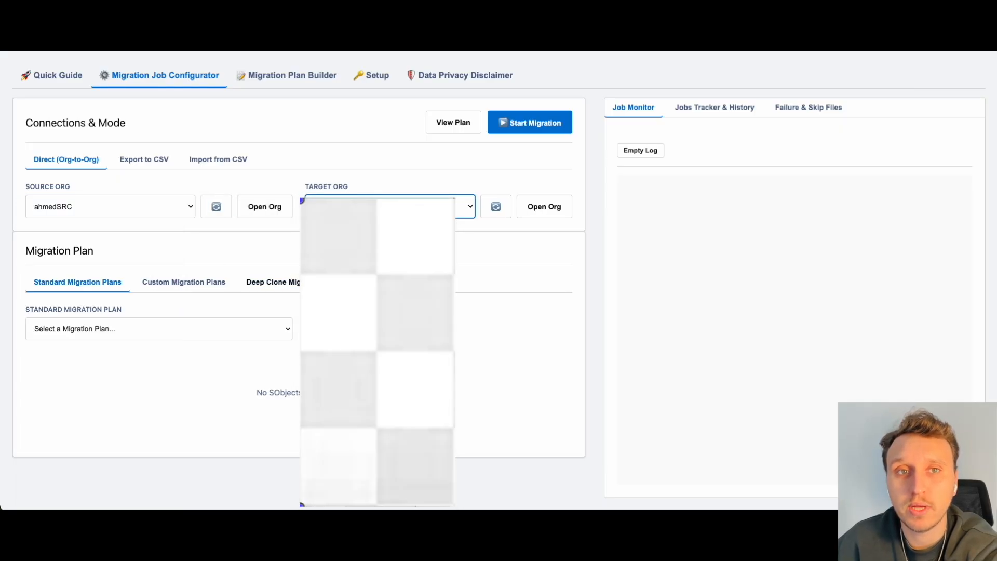
Step: Choose the digital-insurance-product deep clone plan with product SKU DEMO_SKU and start the migration
left_click(318, 283)
left_click(207, 329)
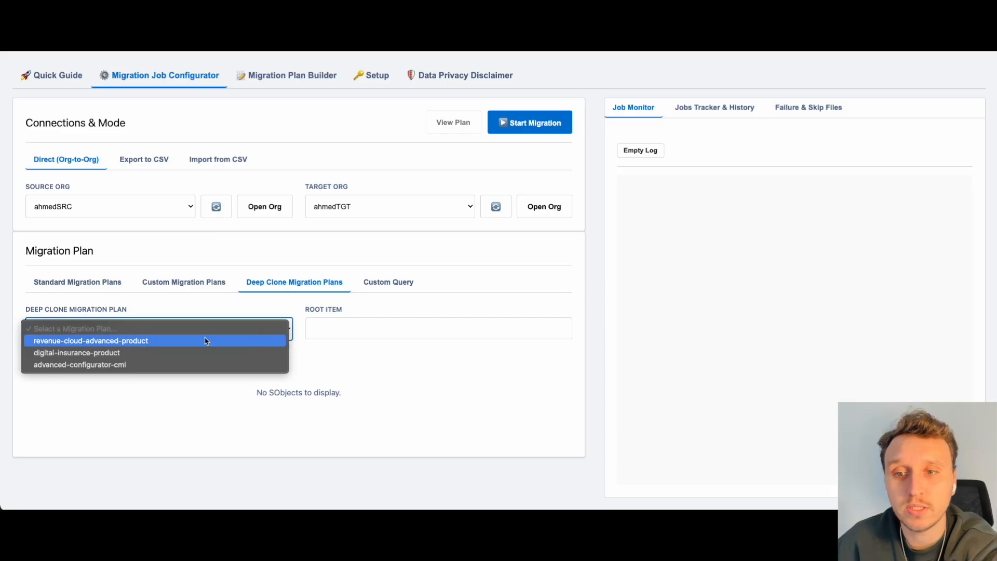
left_click(203, 351)
left_click(335, 334)
type("DEMO_SKU")
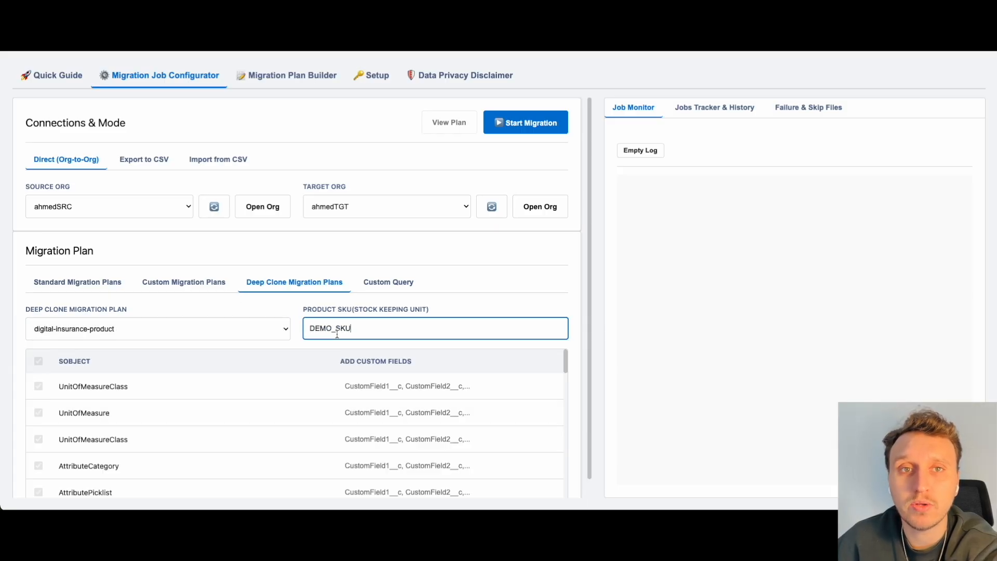
left_click(538, 124)
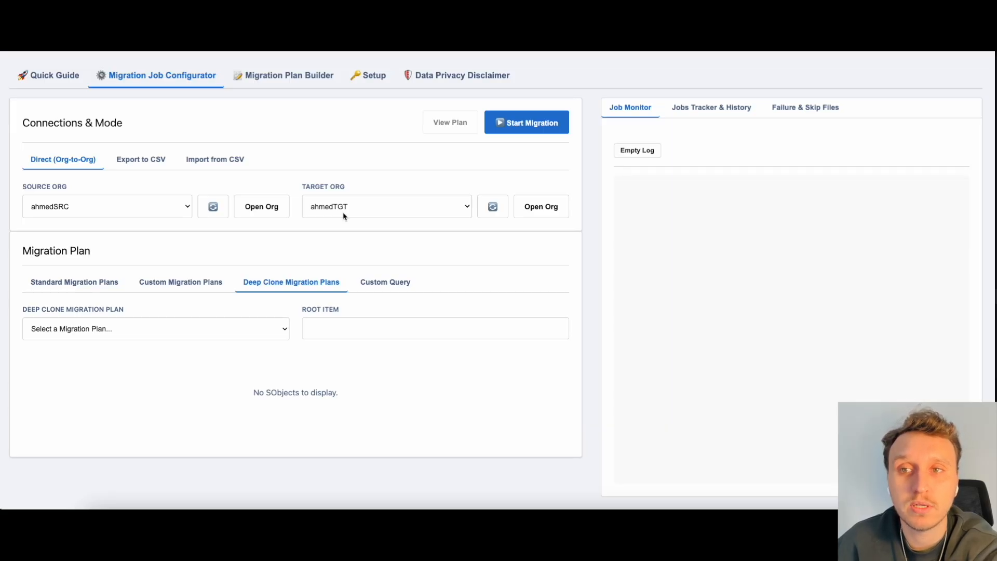
Step: Choose the advanced-configurator-cml deep clone plan and set the constraint model API name to DEMO_CONSTRAINT
left_click(241, 330)
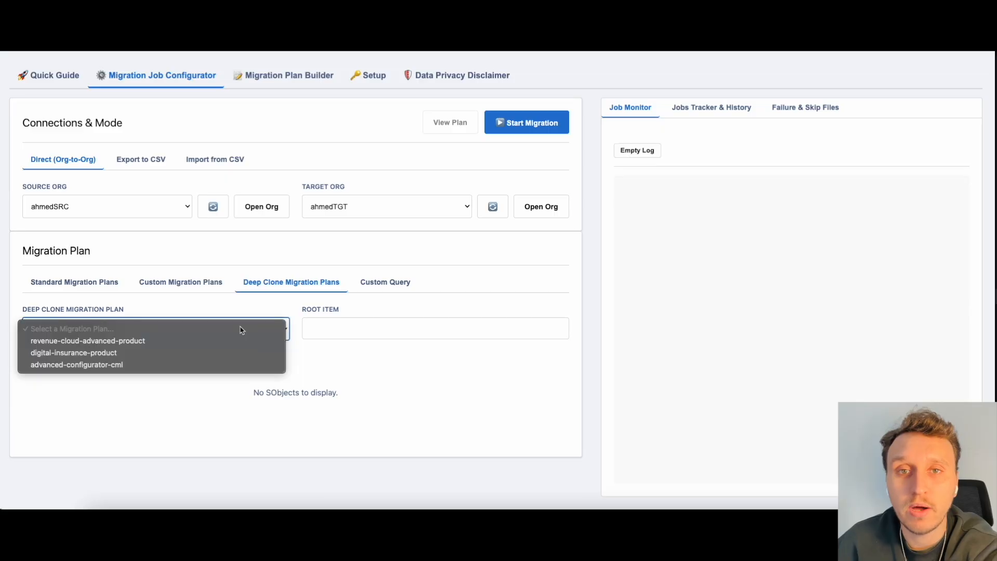
left_click(220, 365)
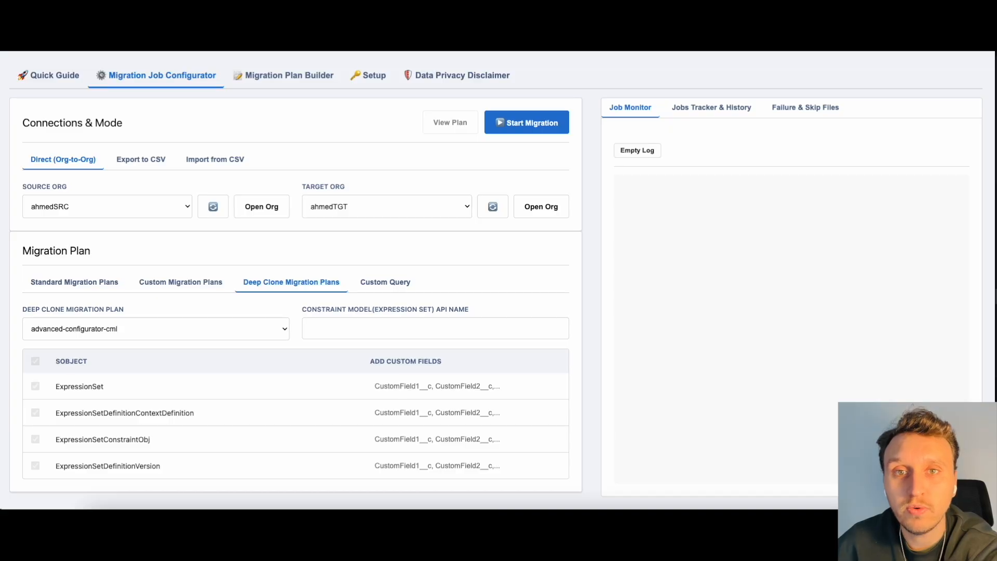
left_click(322, 325)
left_click(321, 325)
type("DEMO_CONSTRAINT")
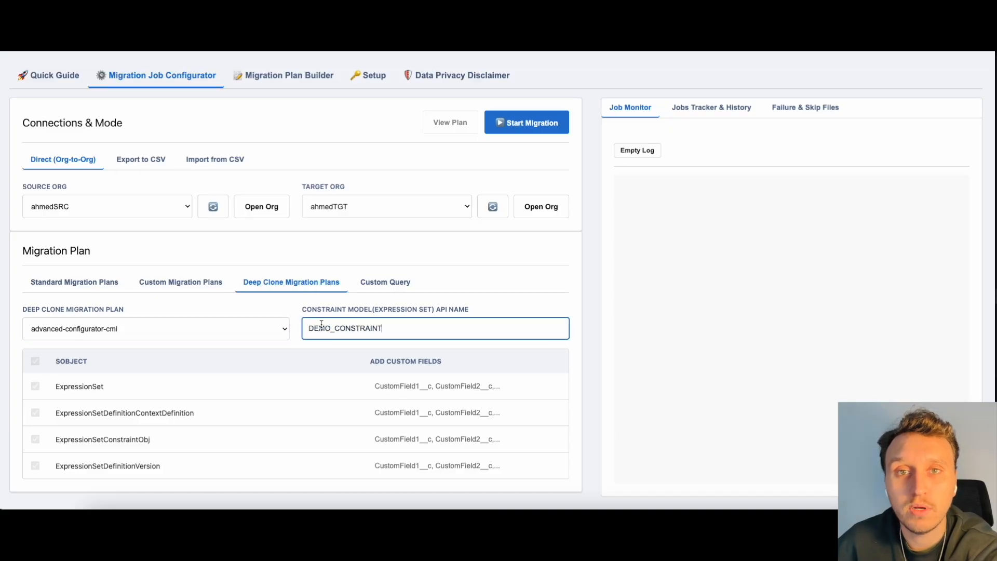
left_click(394, 307)
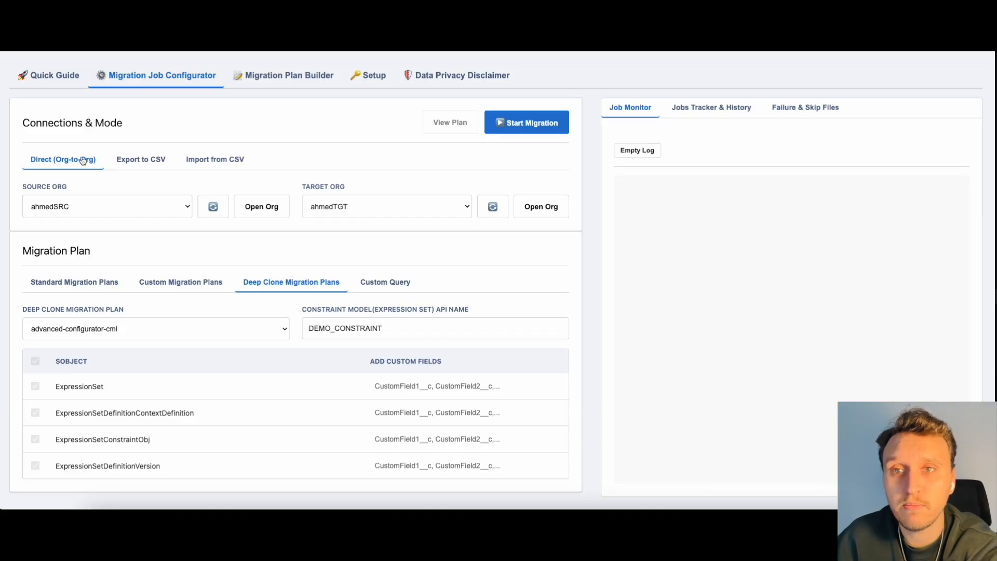
Step: Export the constraint model from the source org to CSV, using a new constraint_demo folder inside Demo as the export directory
left_click(142, 165)
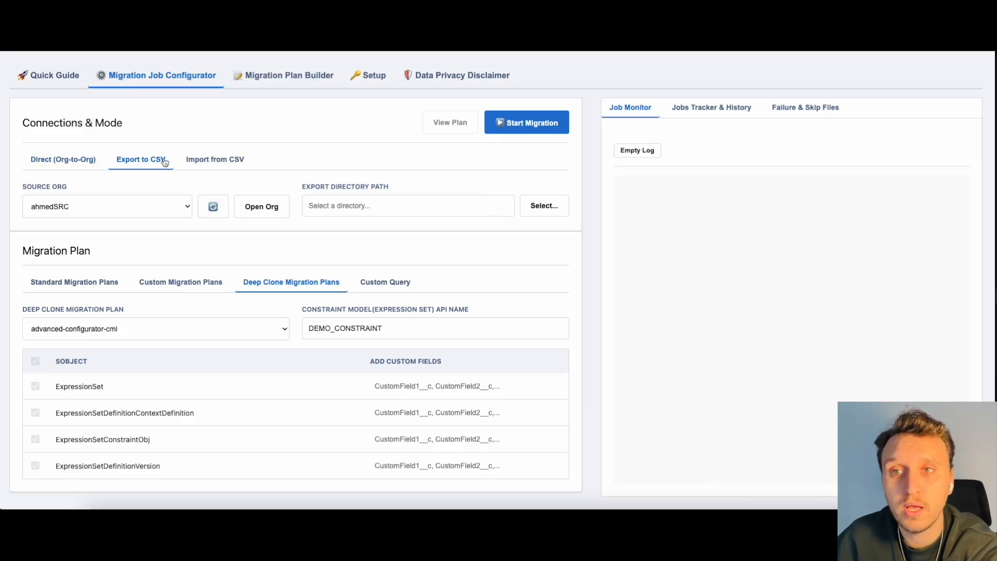
left_click(536, 207)
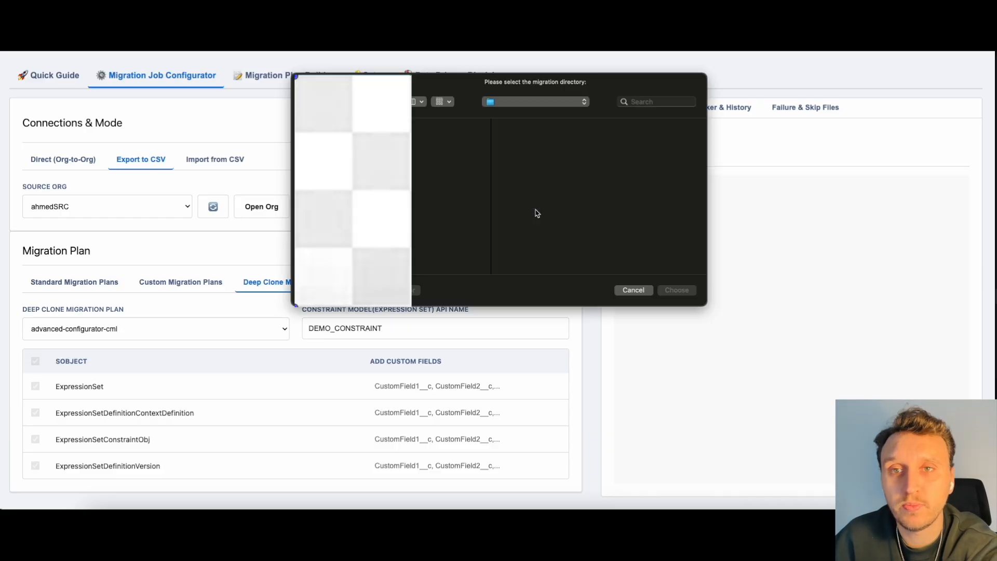
left_click(416, 289)
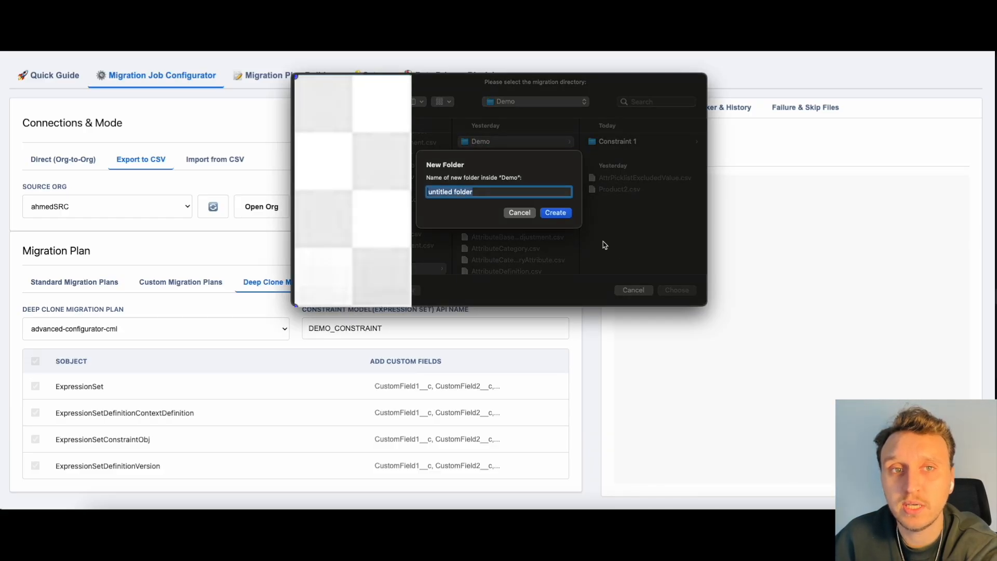
type("constraint_demo")
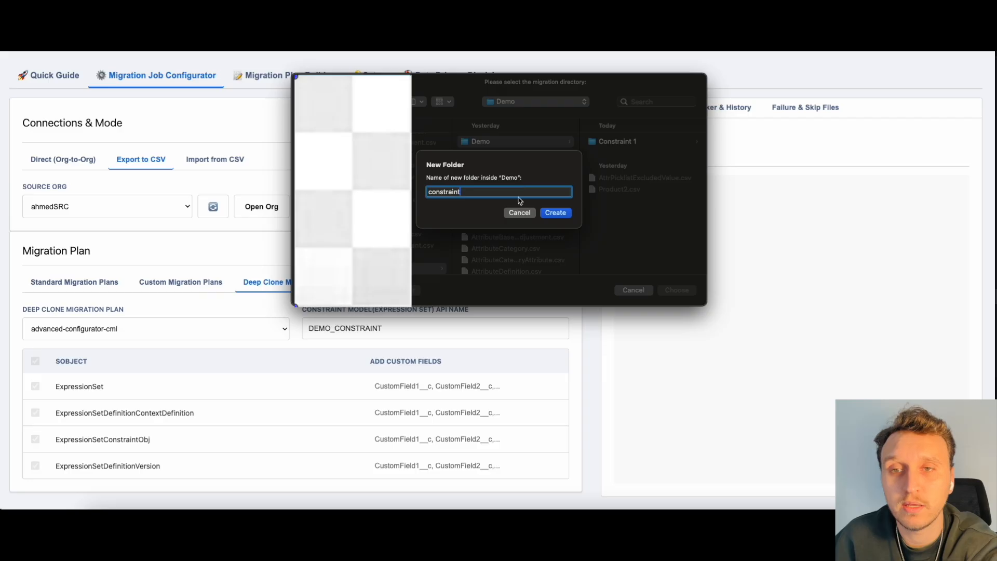
left_click(553, 213)
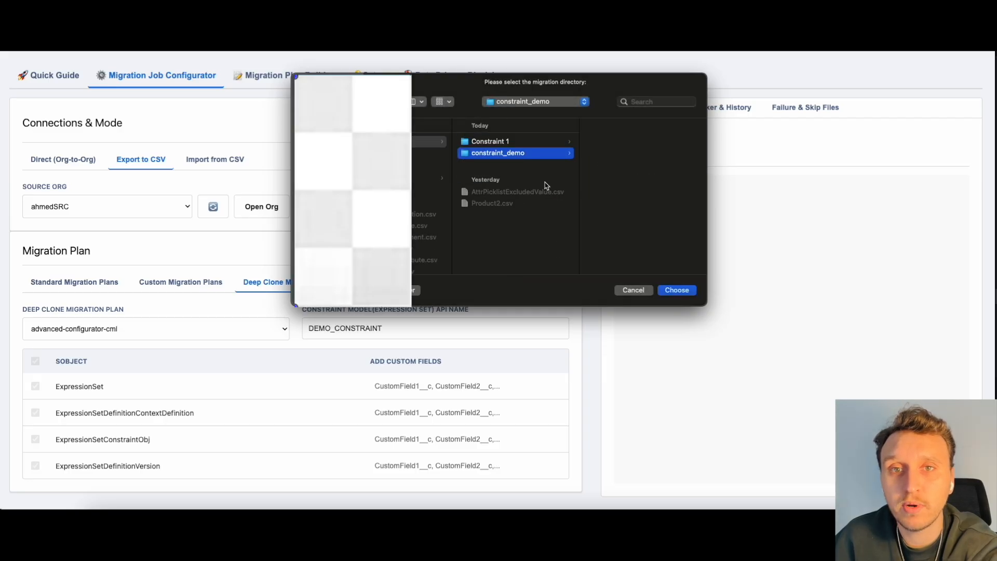
left_click(675, 290)
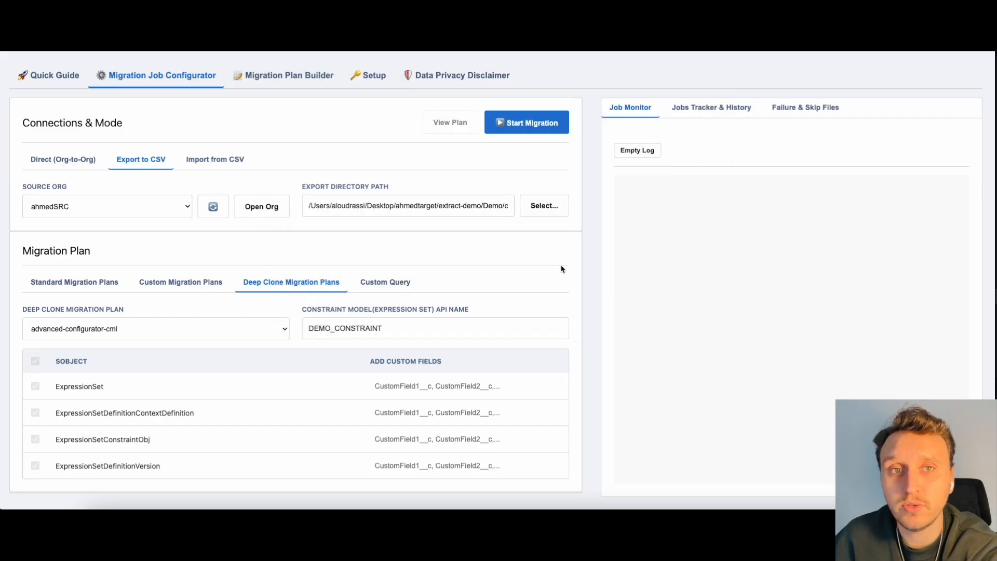
left_click(531, 128)
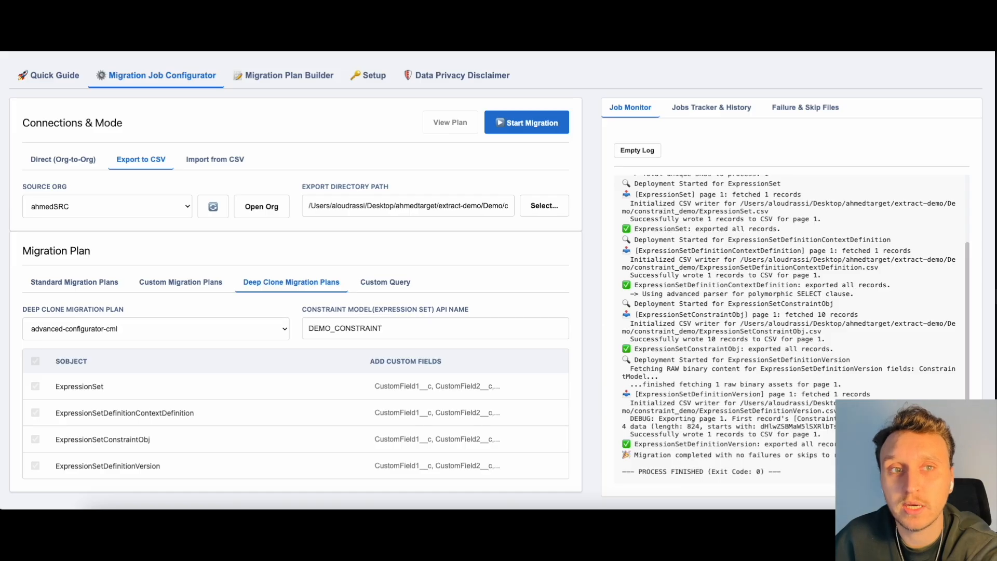
Step: Clear the job log and run a CSV import from the constraint_demo folder into the TGT org
left_click(208, 160)
left_click(263, 205)
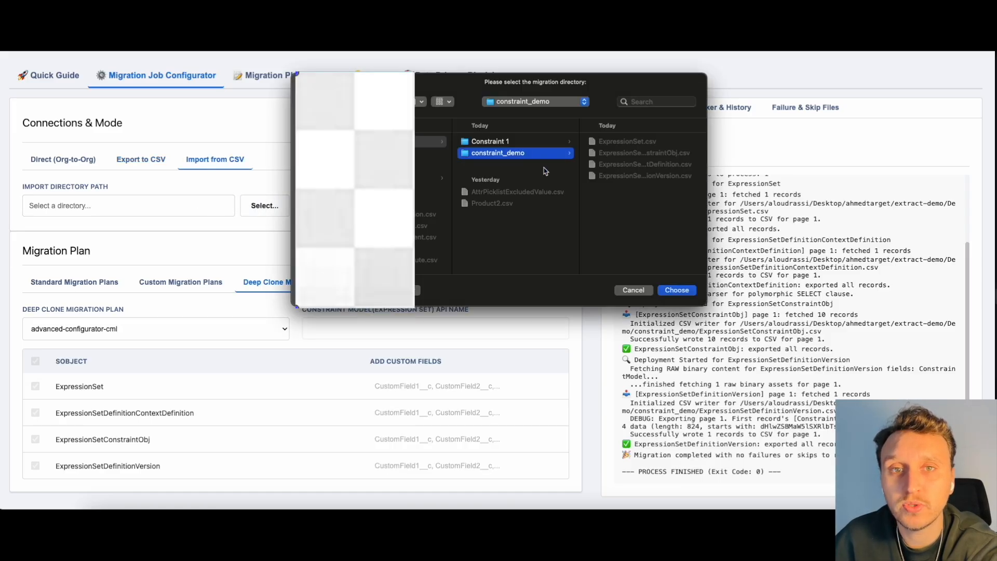
key("Return")
left_click(627, 151)
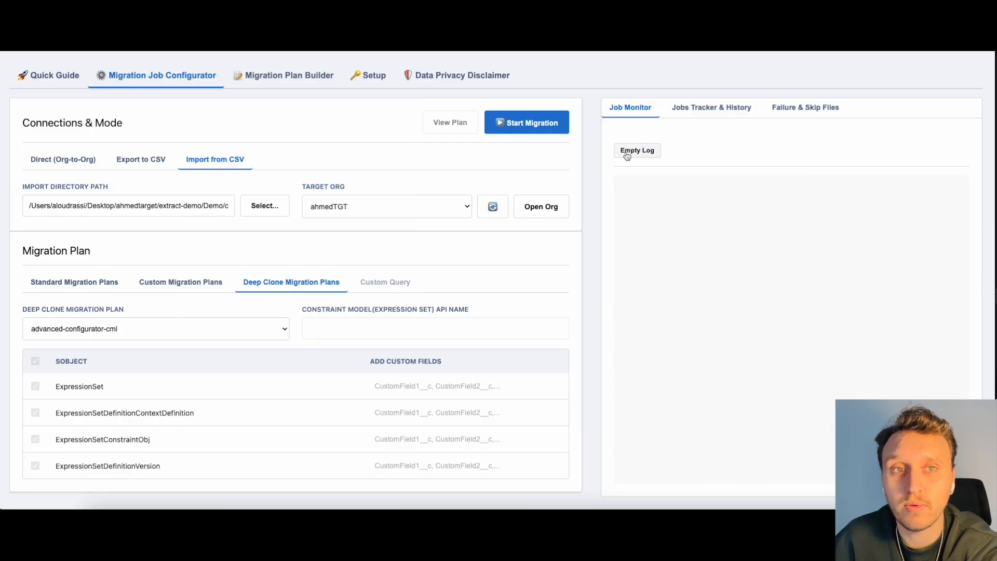
left_click(548, 128)
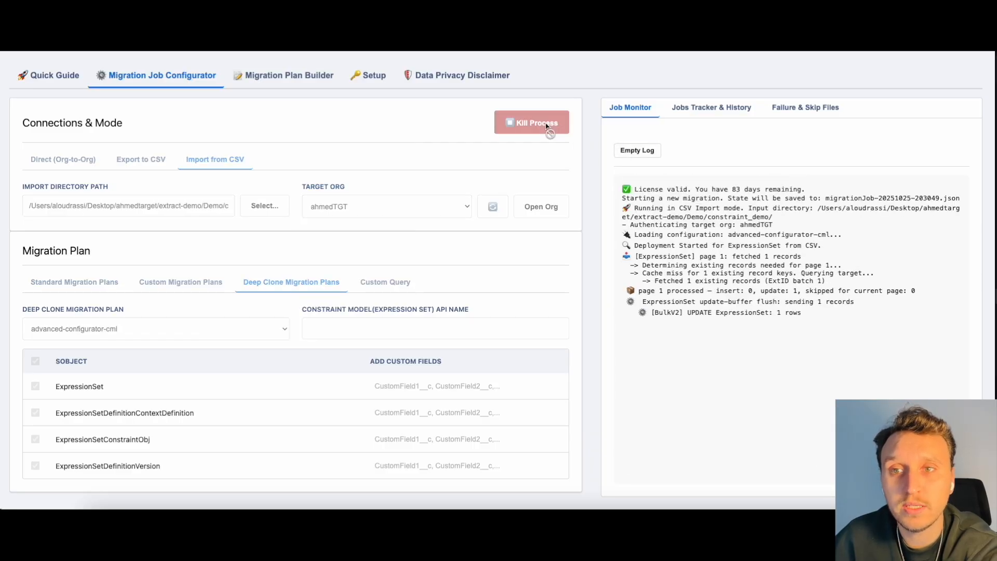